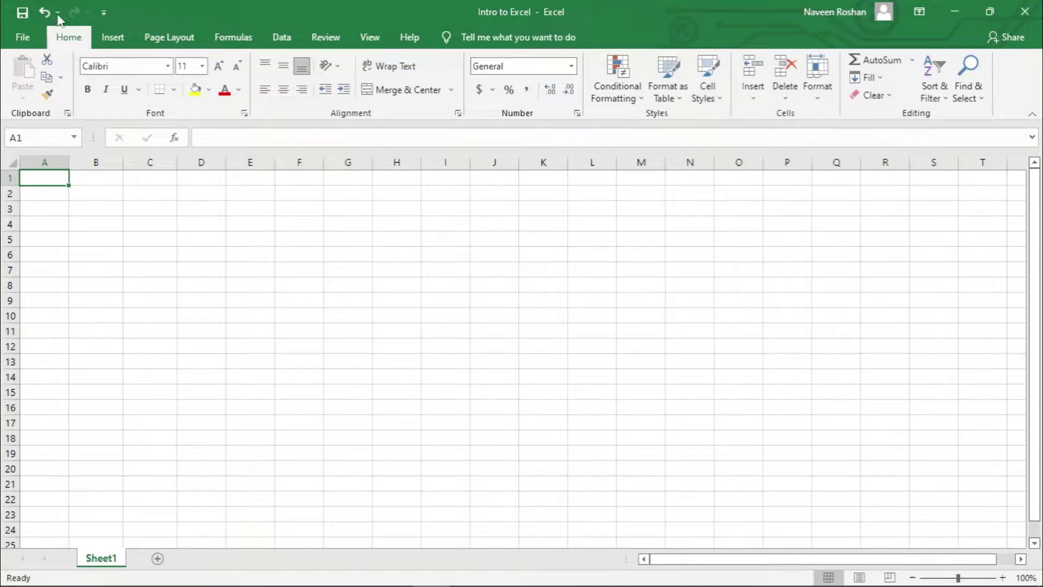
- Browse the start page, the Formulas tab and a search for 'alig', then return to Home
left_click(25, 35)
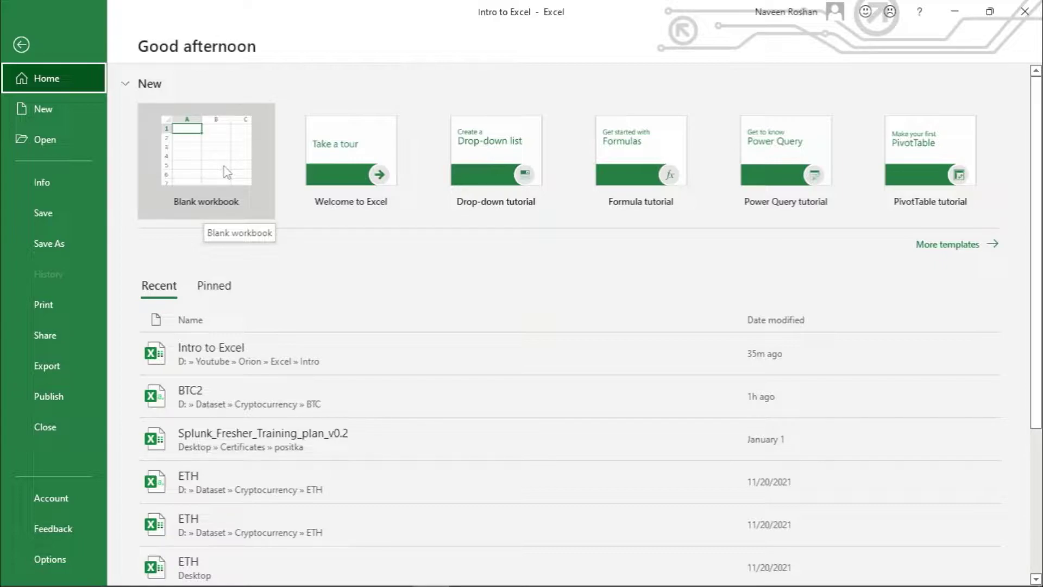
left_click(21, 44)
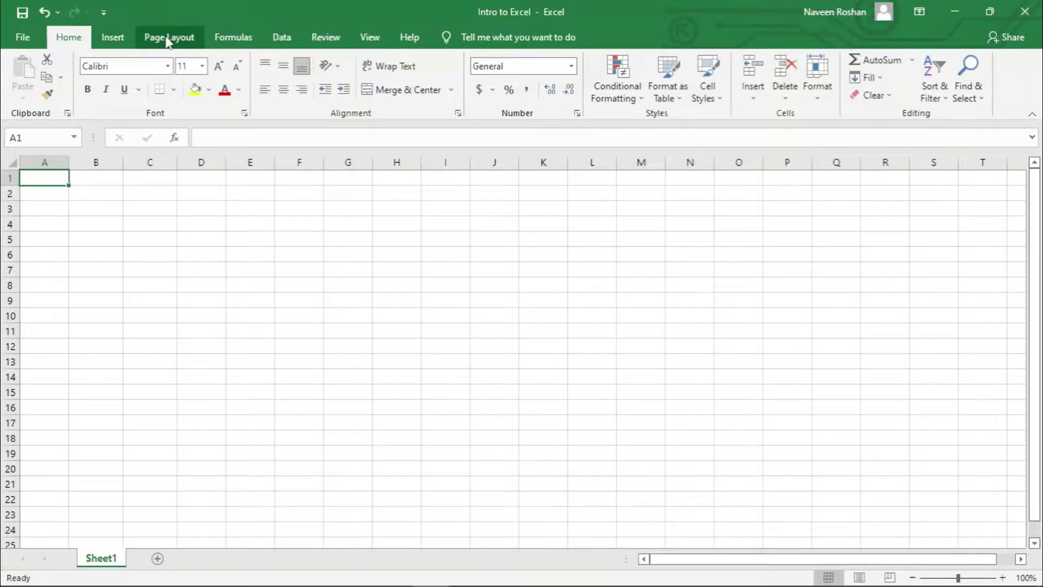
left_click(230, 41)
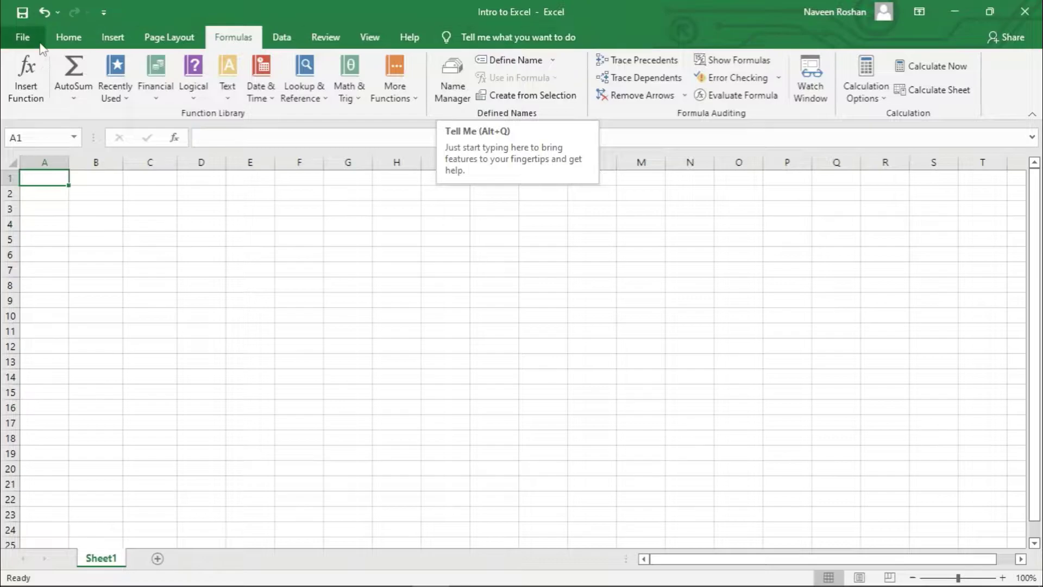
left_click(18, 32)
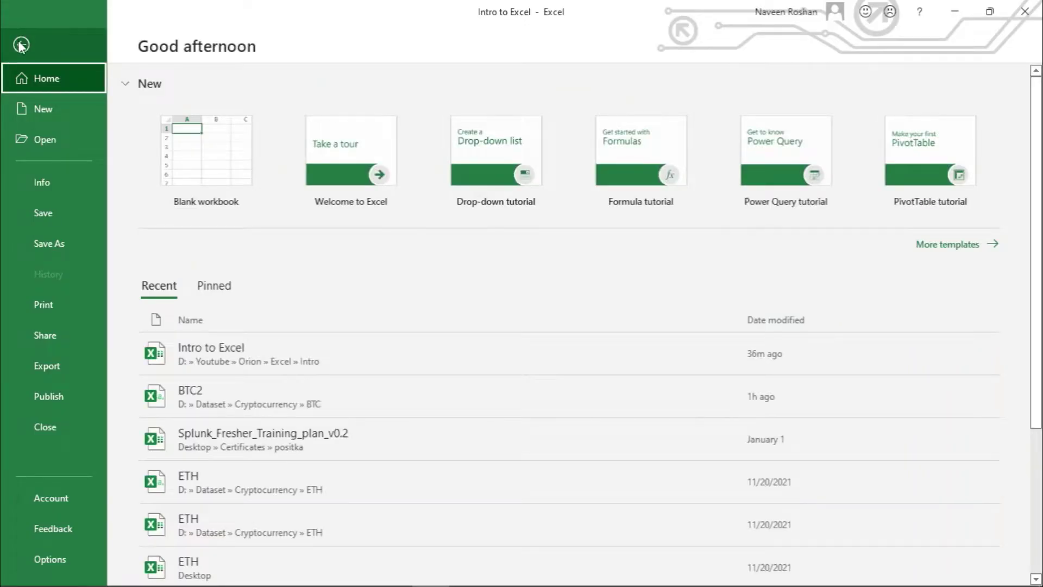
left_click(21, 43)
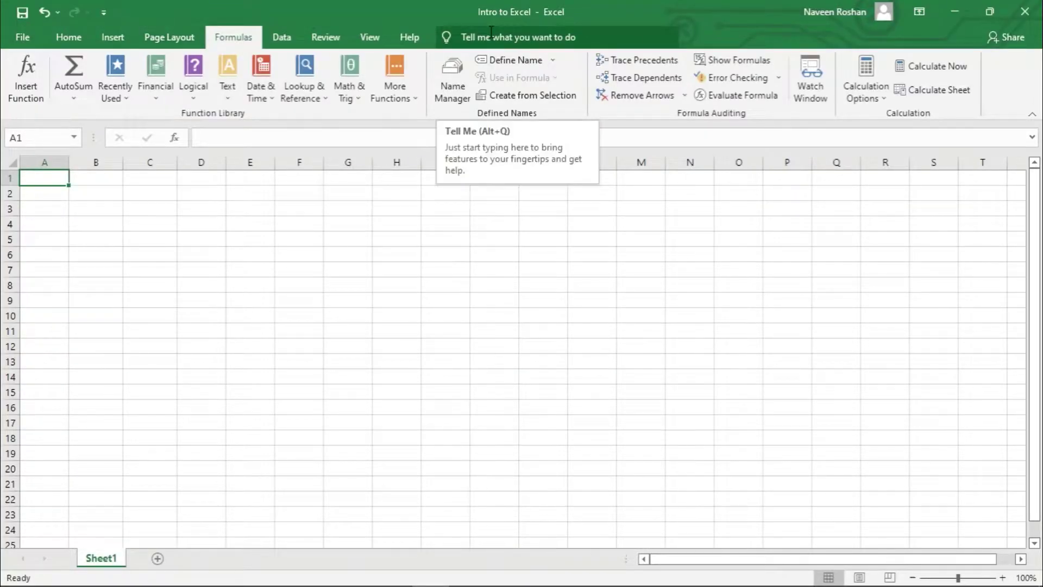
left_click(584, 38)
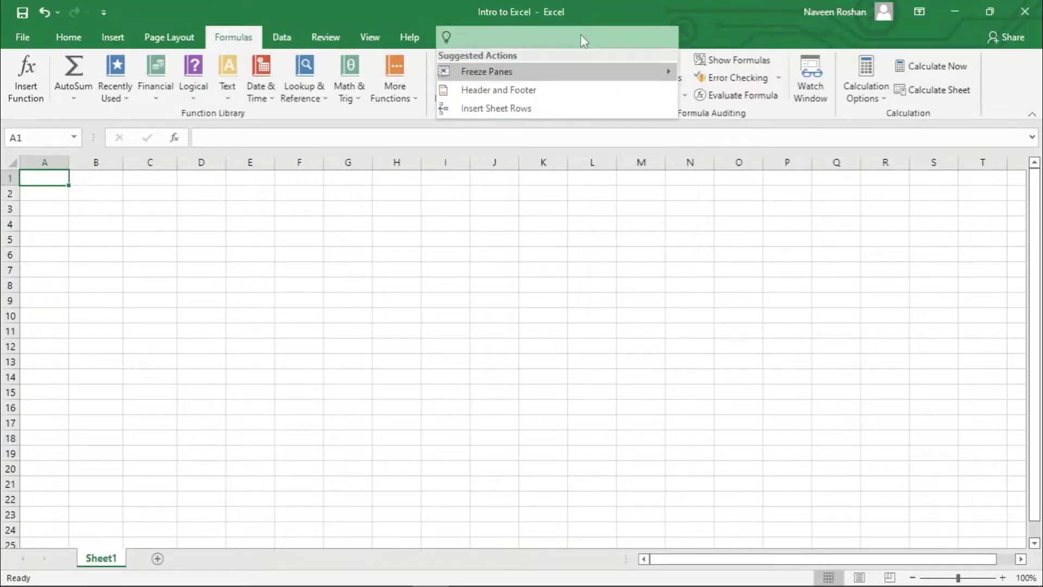
type("al")
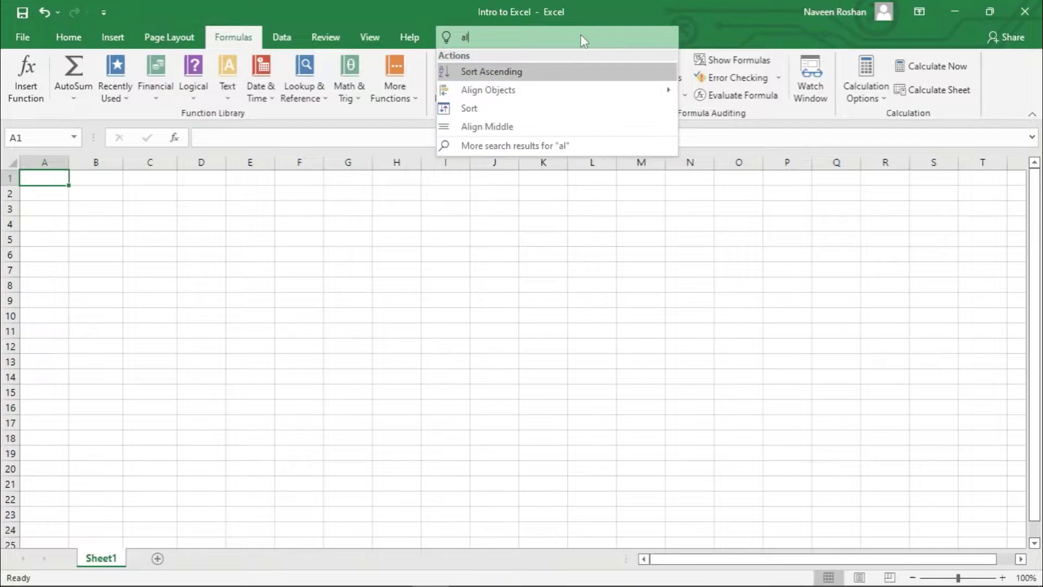
type("ig")
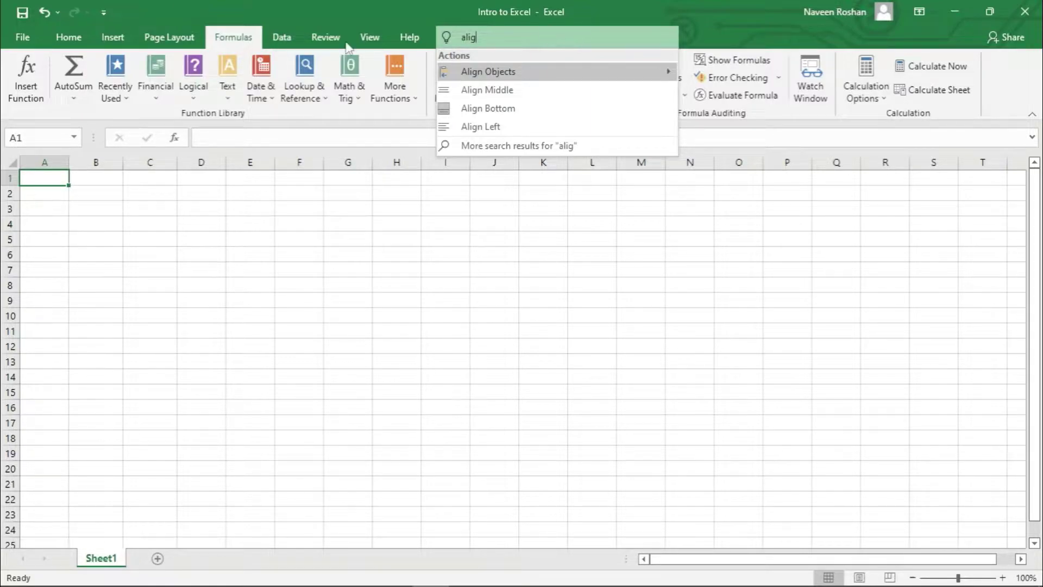
left_click(62, 38)
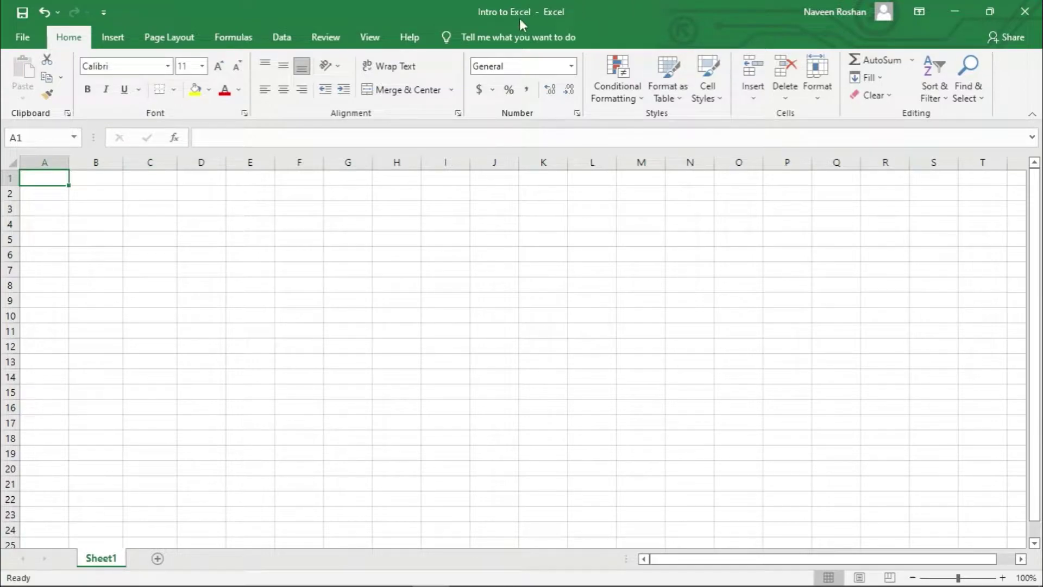
- Rename Sheet1 to 'Jan 2022'
double_click(117, 558)
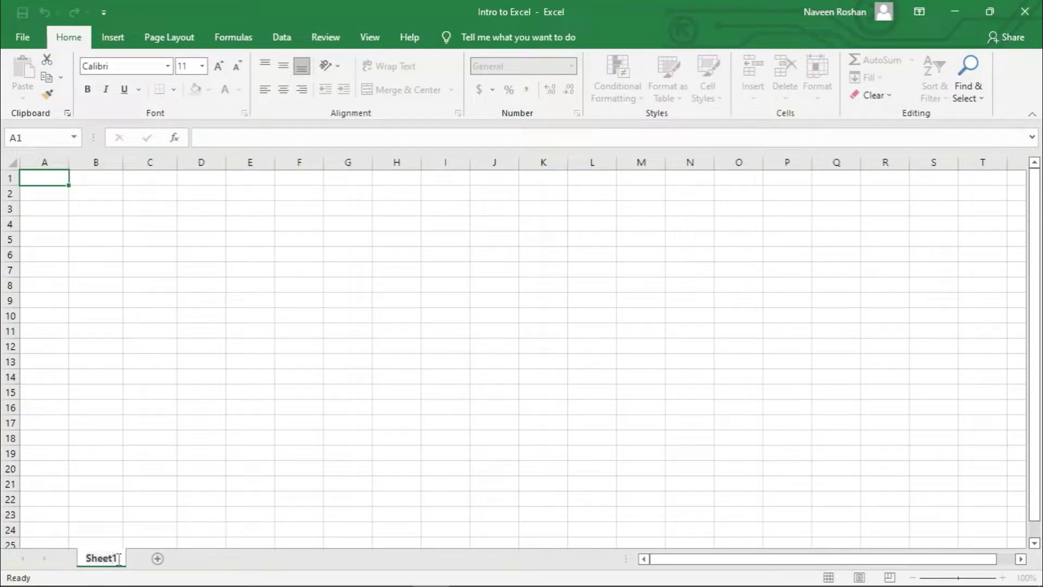
key("BackSpace")
key("BackSpace")
key("BackSpace")
key("BackSpace")
key("BackSpace")
key("BackSpace")
type("Jan 2022")
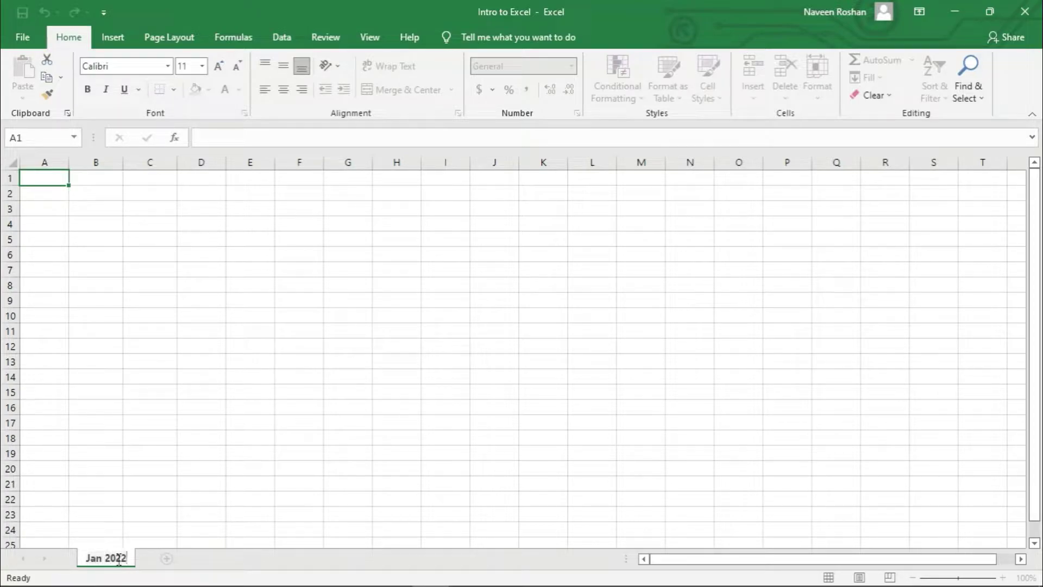
key("Return")
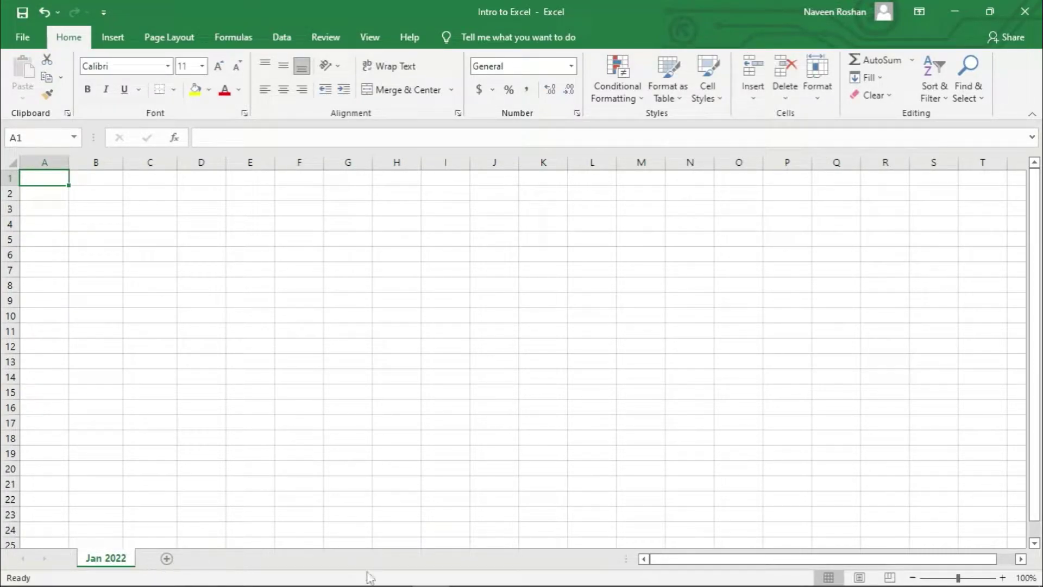
- Add a new sheet and name it 'Feb 2022'
left_click(167, 559)
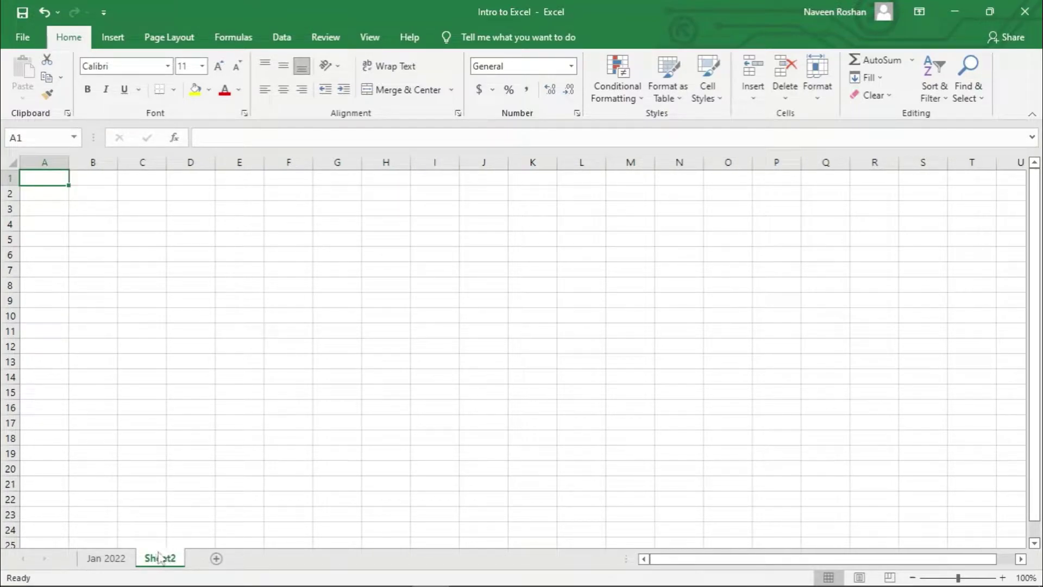
double_click(169, 557)
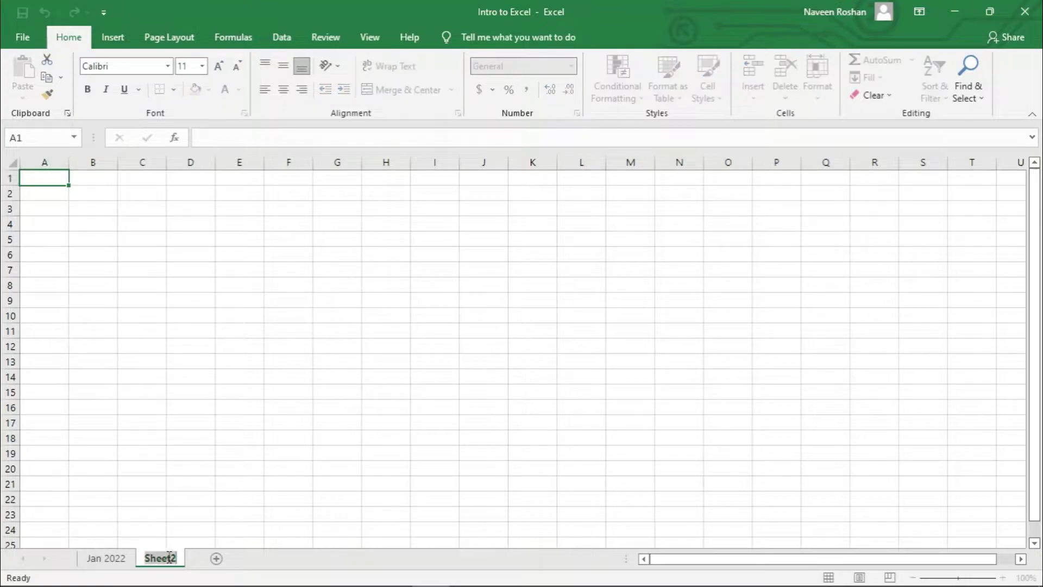
key("BackSpace")
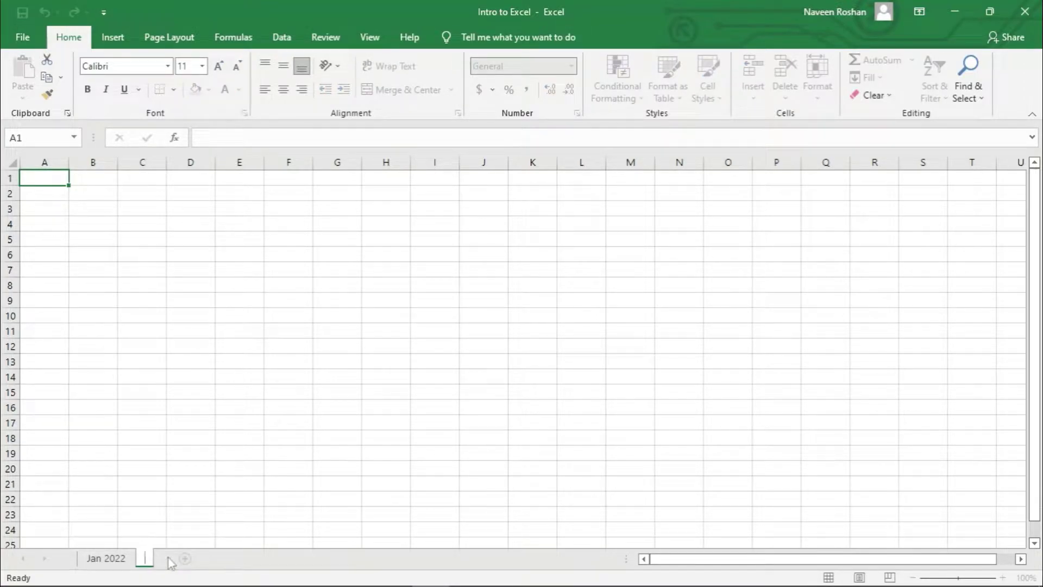
type("Feb 2022")
key("Return")
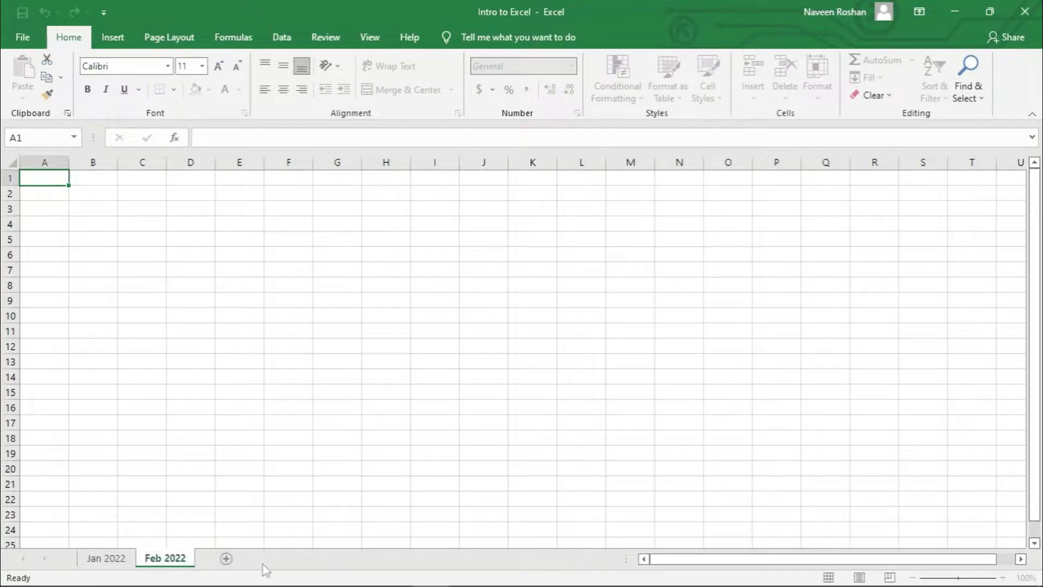
- Reorder the sheet tabs so Jan 2022 comes first, followed by Feb 2022
left_click_drag(170, 562, 104, 564)
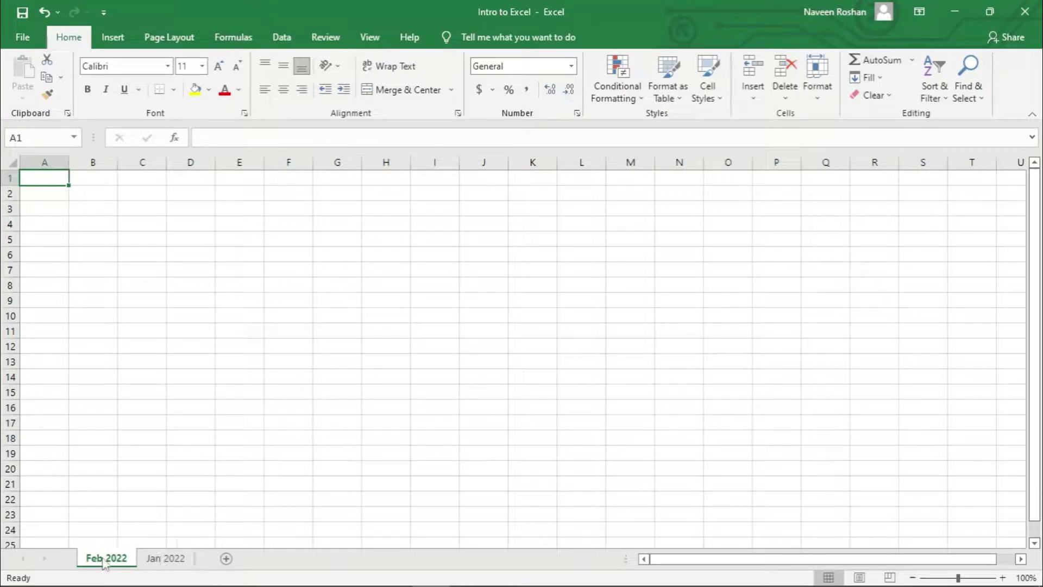
left_click(169, 560)
left_click_drag(169, 560, 115, 562)
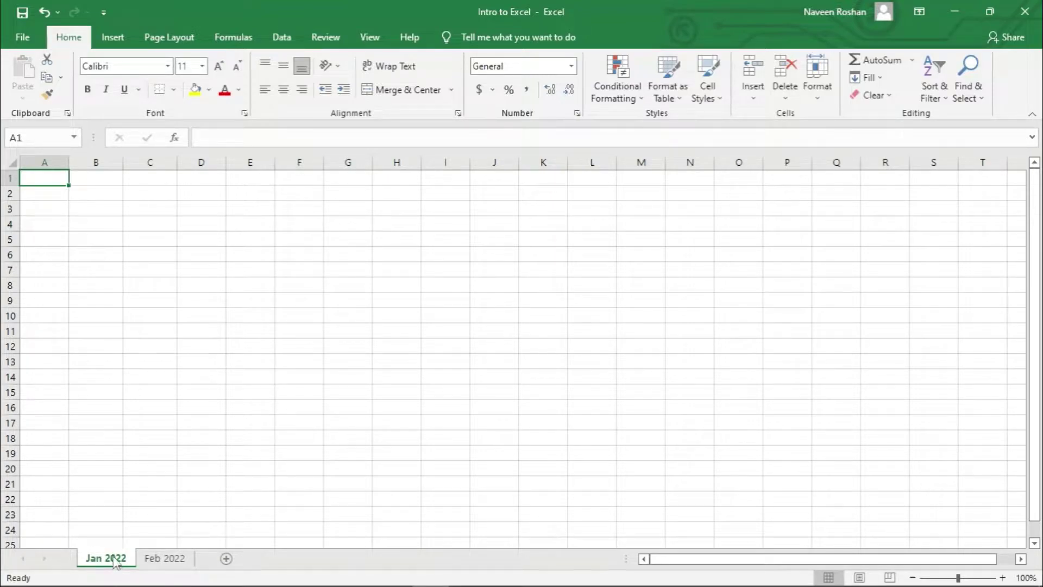
right_click(114, 559)
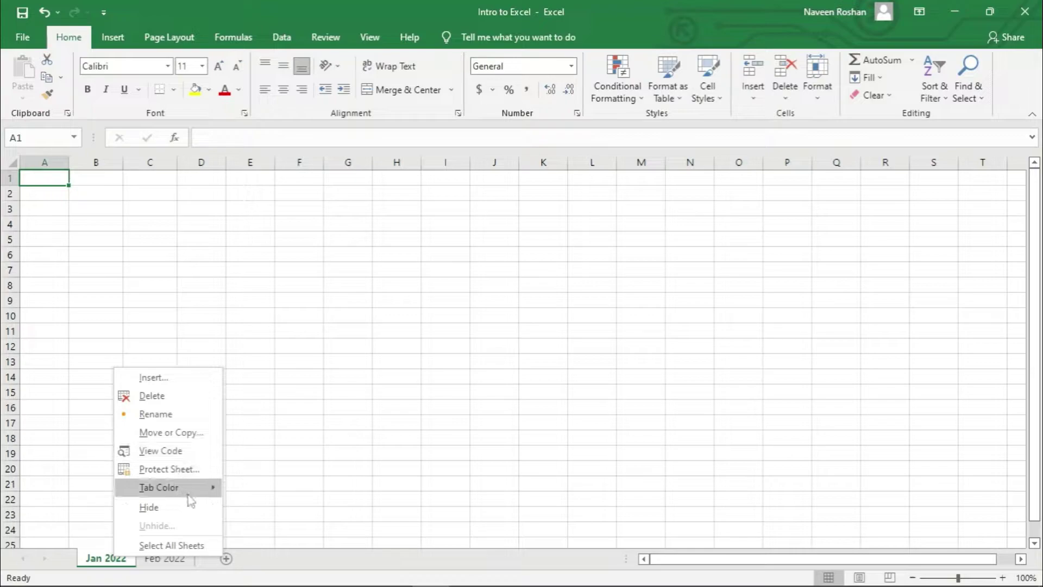
mouse_move(191, 495)
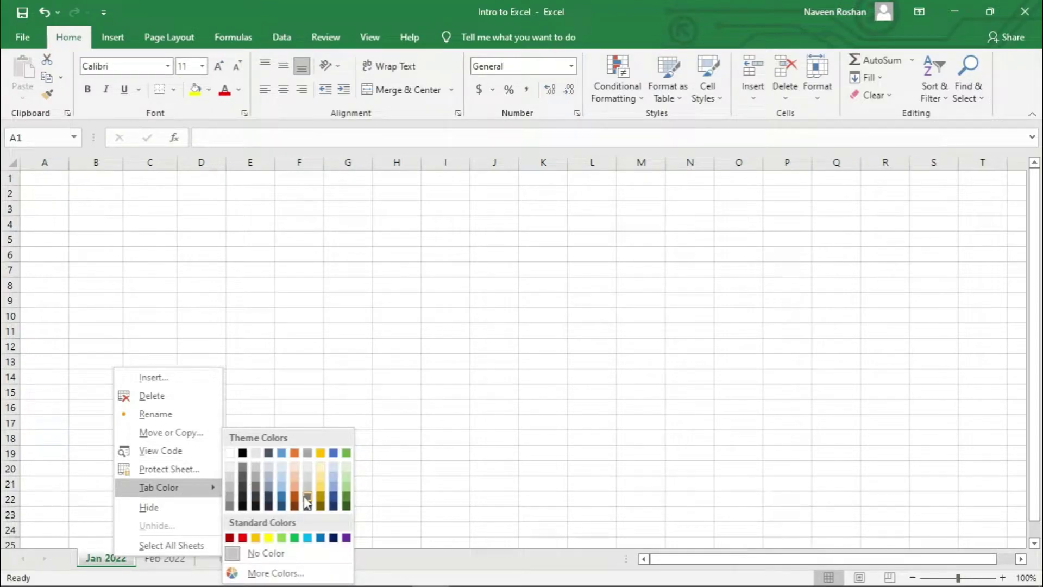
left_click(461, 565)
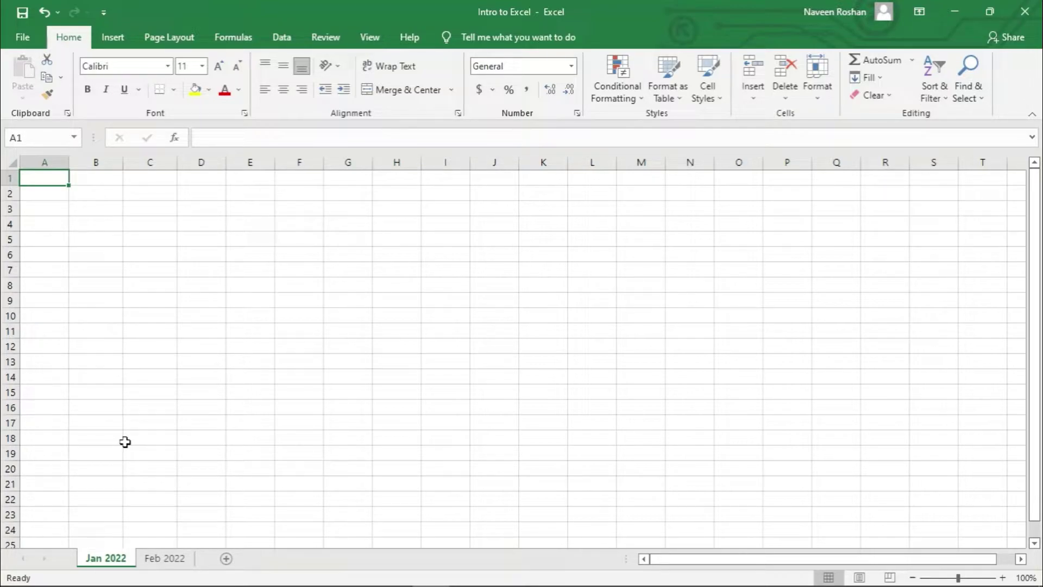
- Enter the headers Date, Business 1 and Business 2 in A1:C1
double_click(37, 177)
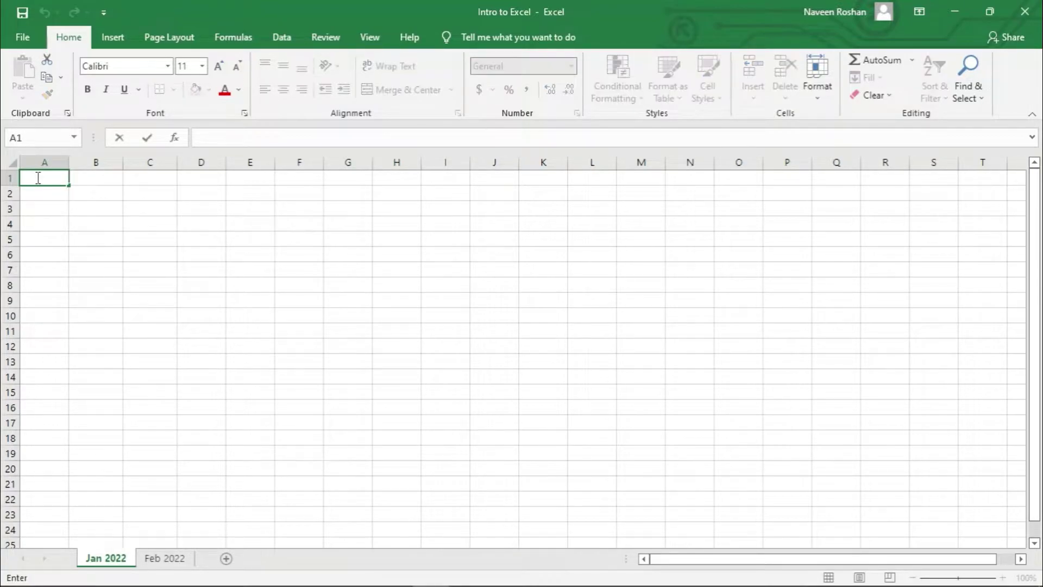
type("Date")
left_click(96, 180)
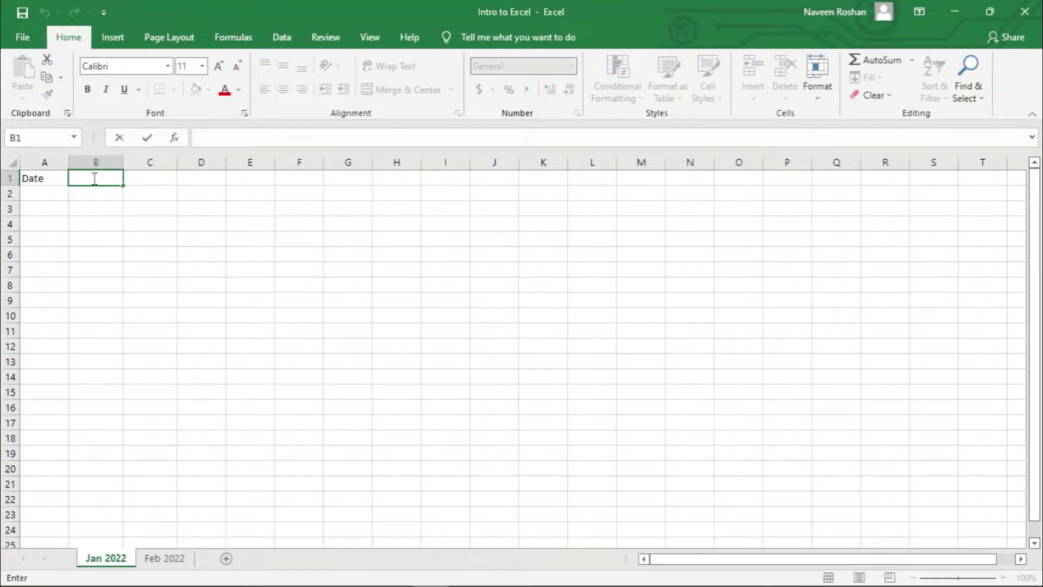
type("Business 1")
left_click(151, 182)
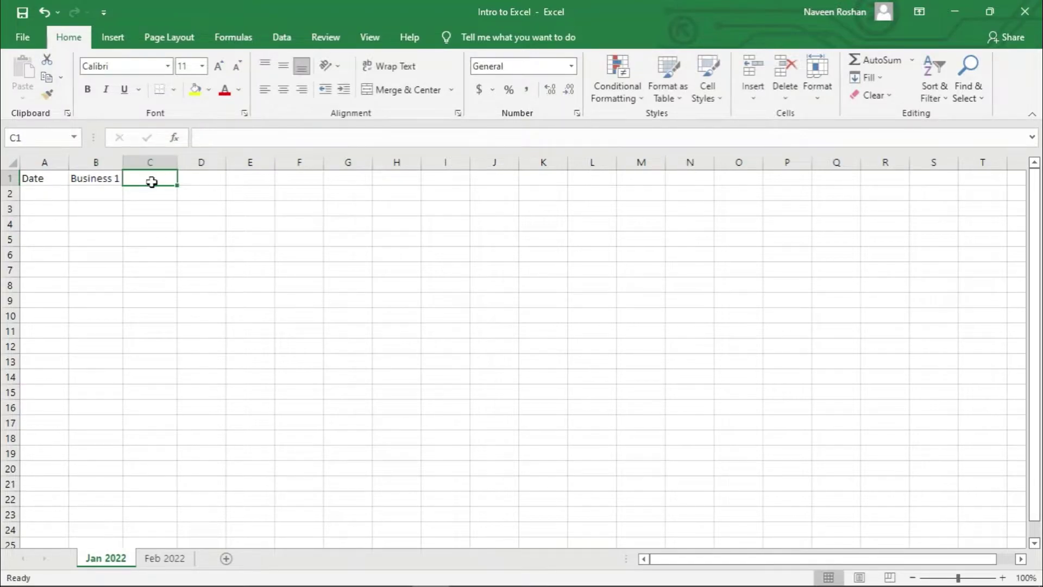
type("B")
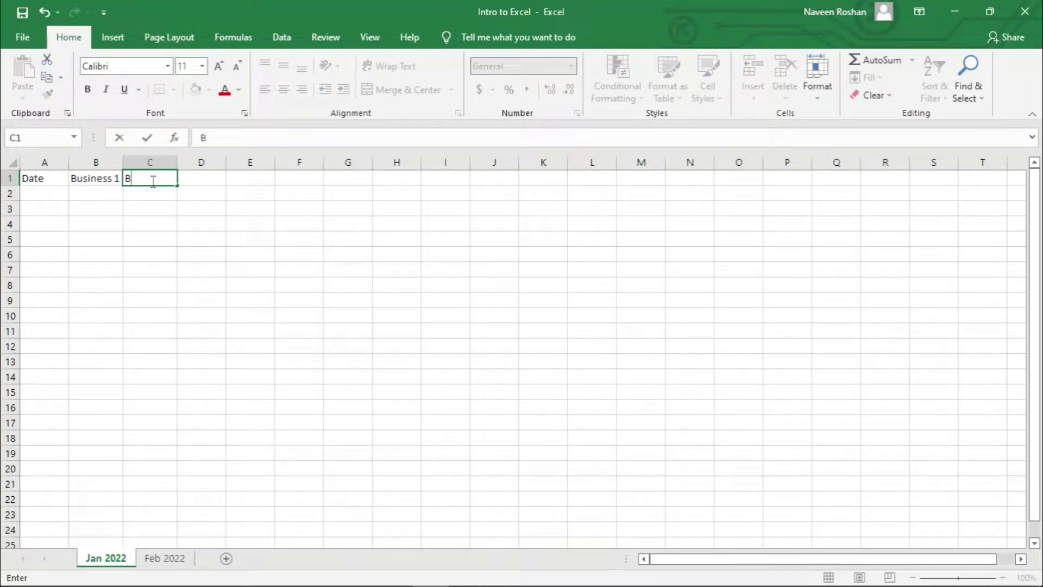
type("usiness 2")
left_click(41, 196)
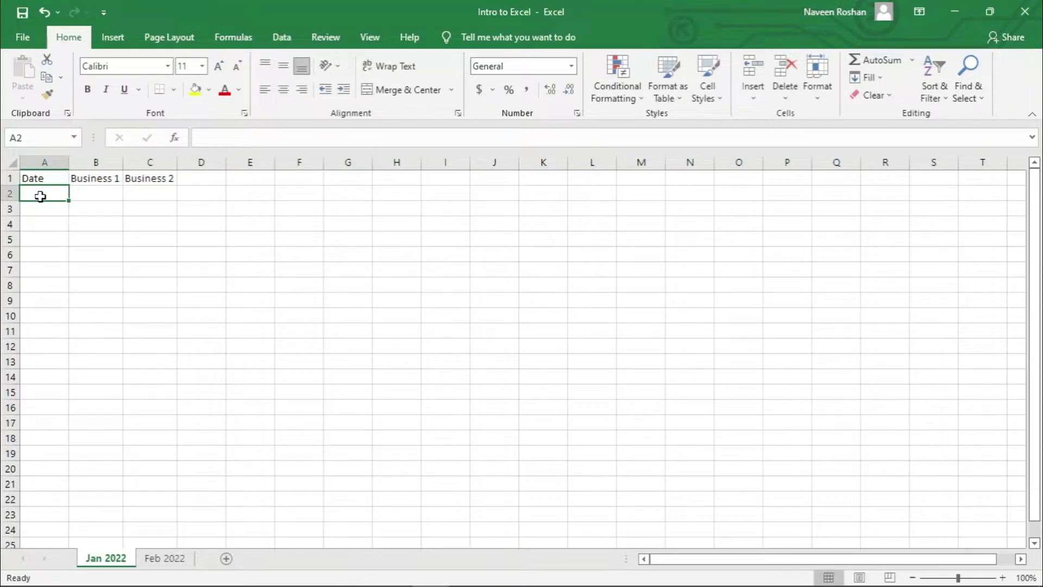
- Enter the dates 1/1/2022, 1/2/2022, 1/3/2022 and 1/4/2022 in A2:A5
double_click(41, 196)
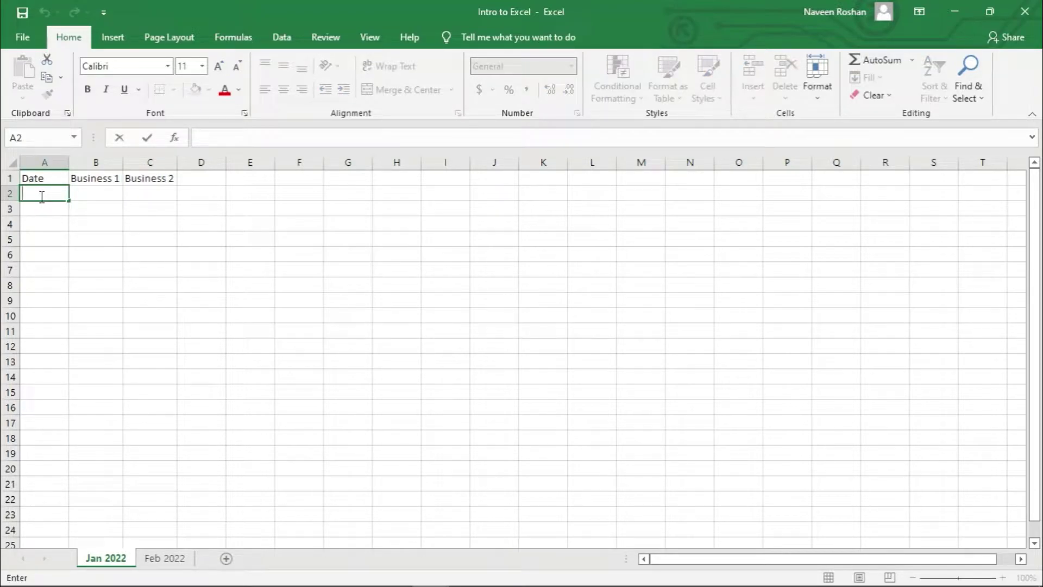
type("1/1/2022")
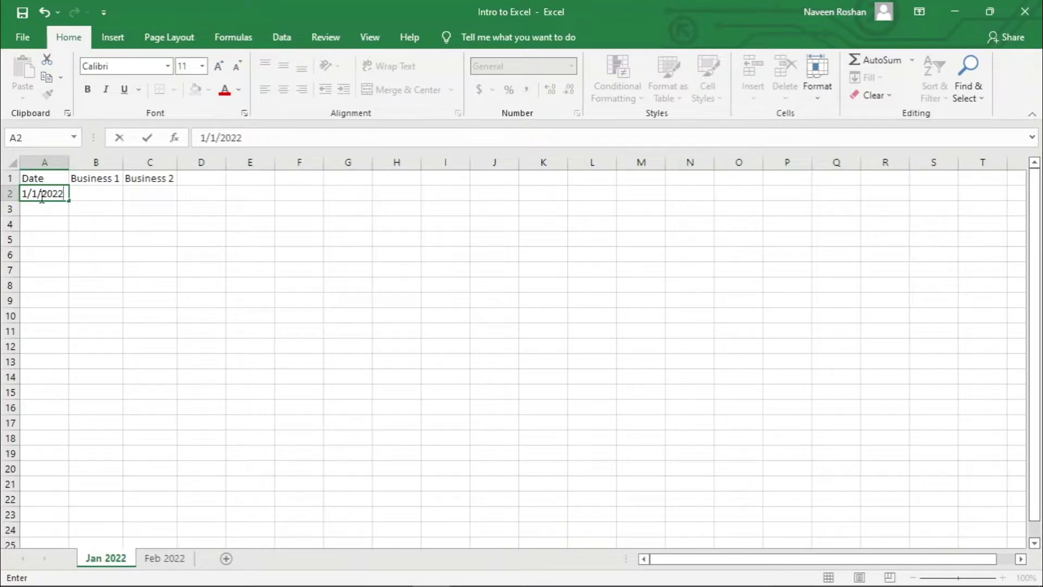
left_click(37, 221)
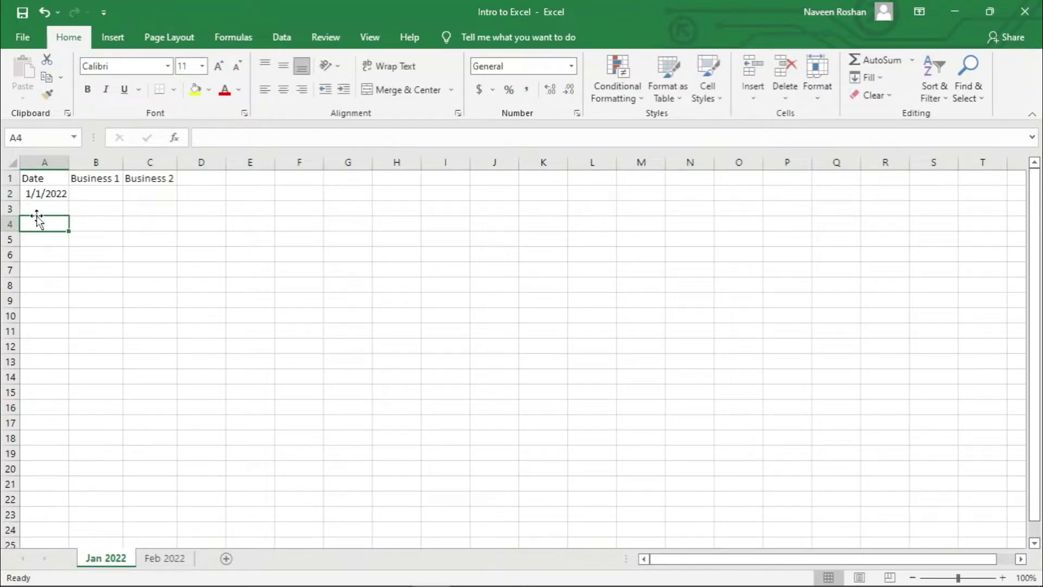
left_click(36, 210)
type("1")
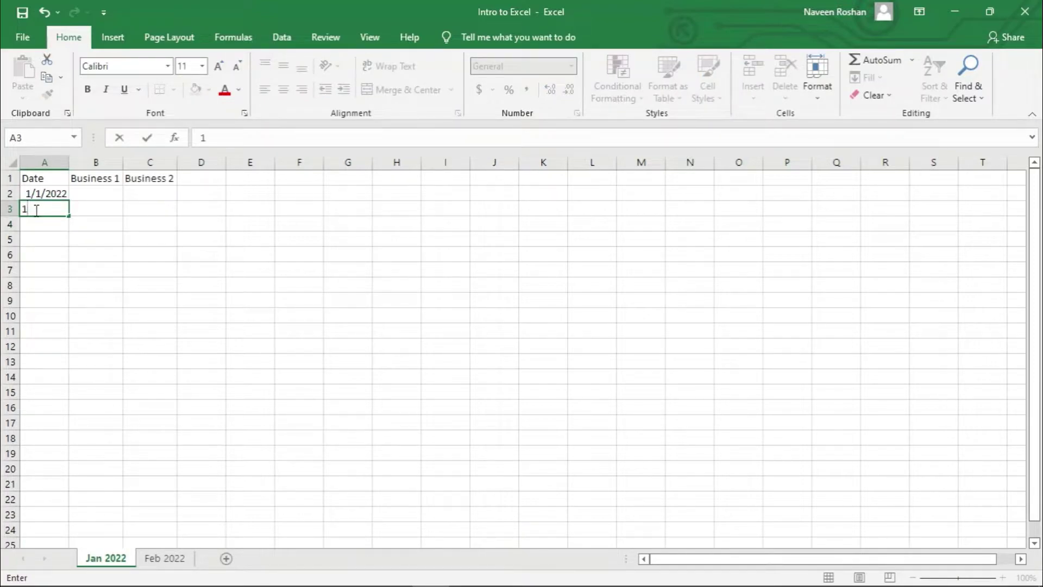
type("/2/2022")
left_click(39, 221)
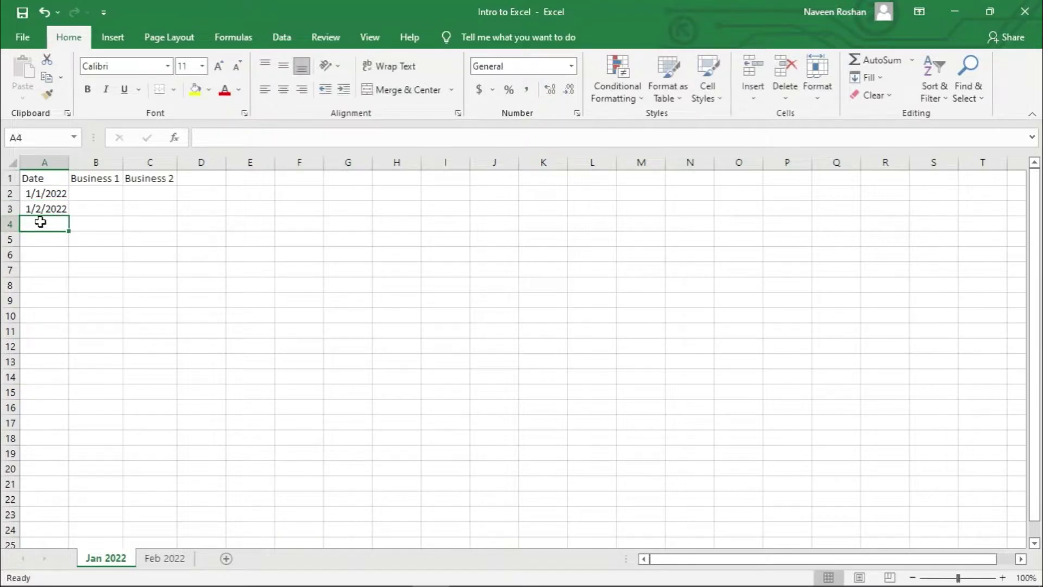
type("3")
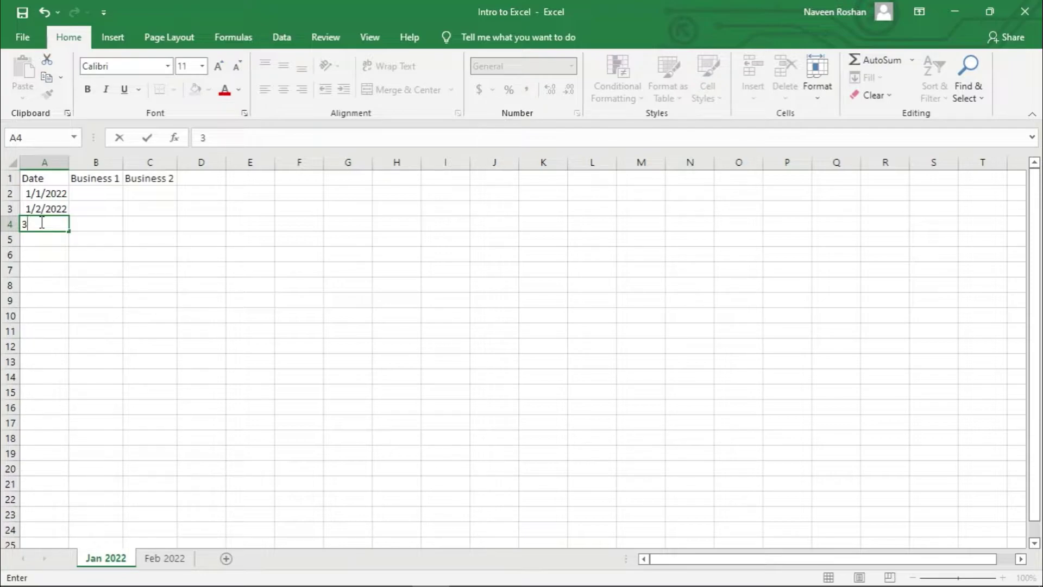
key("BackSpace")
type("1/3/2022")
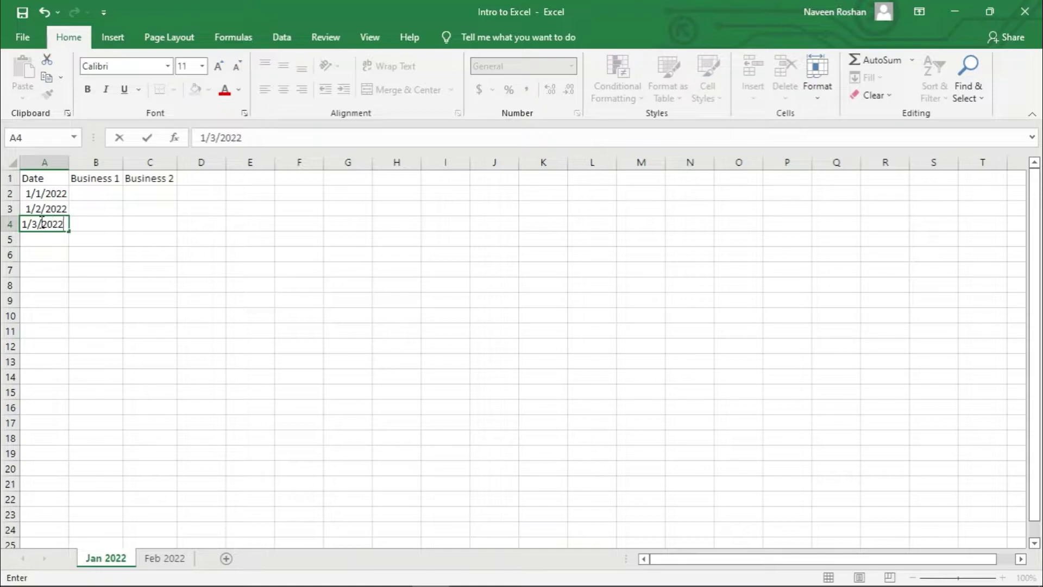
left_click(43, 240)
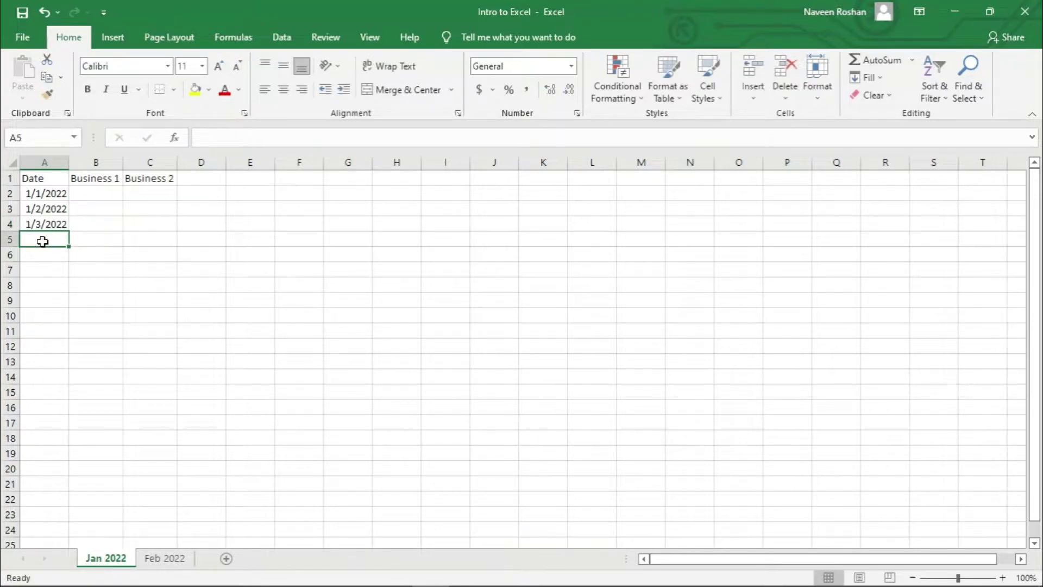
type("1/4/")
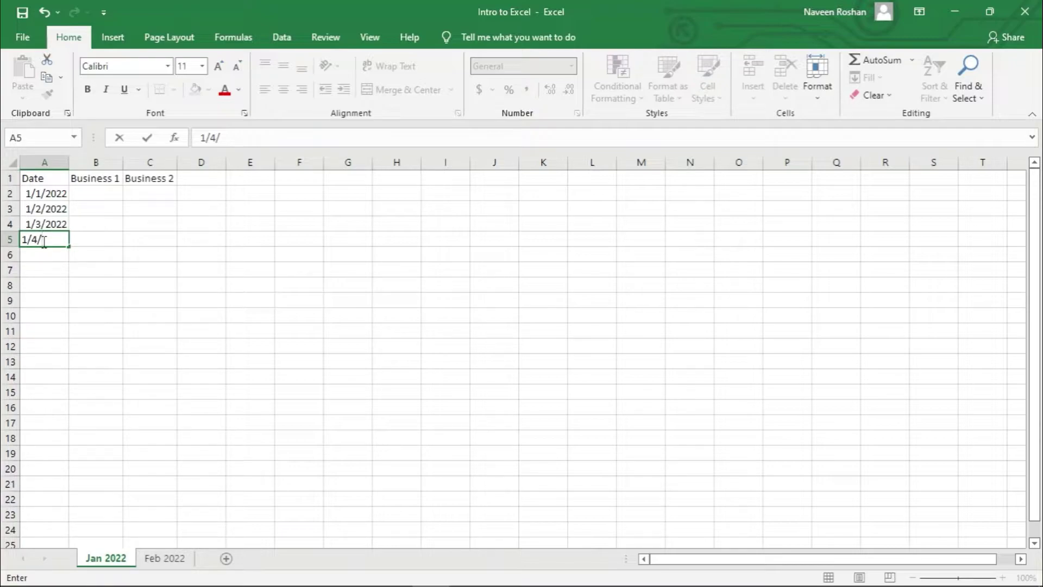
type("2022")
- Enter 30 and 50 in row 2, then 50 and 10 in row 3
left_click(102, 191)
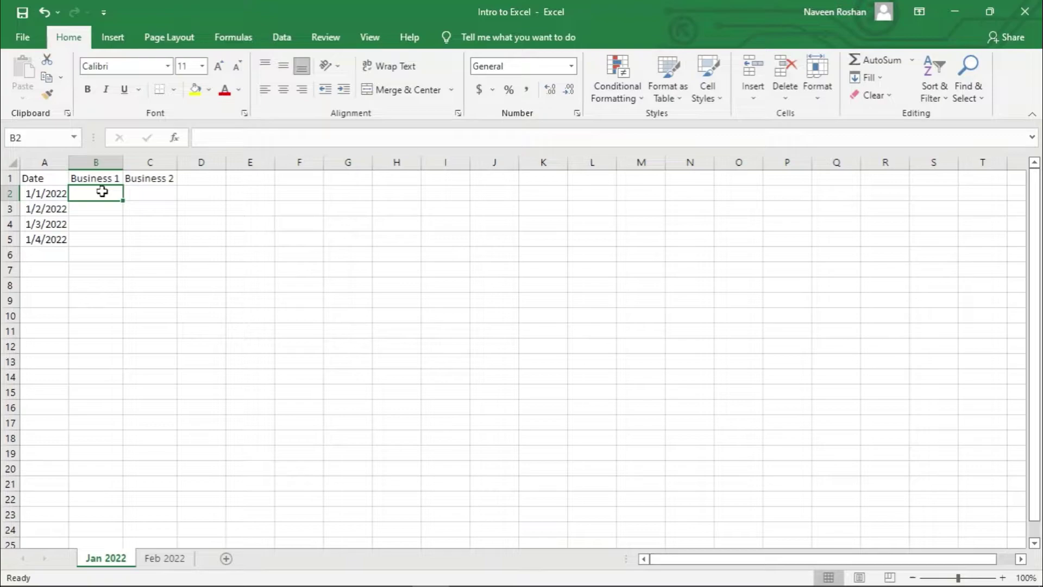
double_click(102, 194)
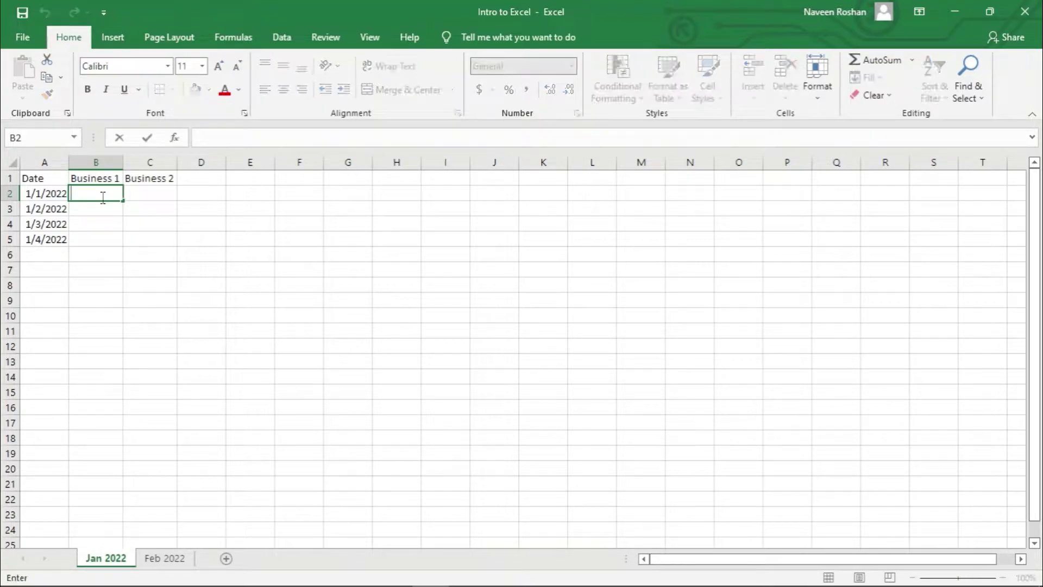
type("30")
left_click(148, 190)
double_click(150, 194)
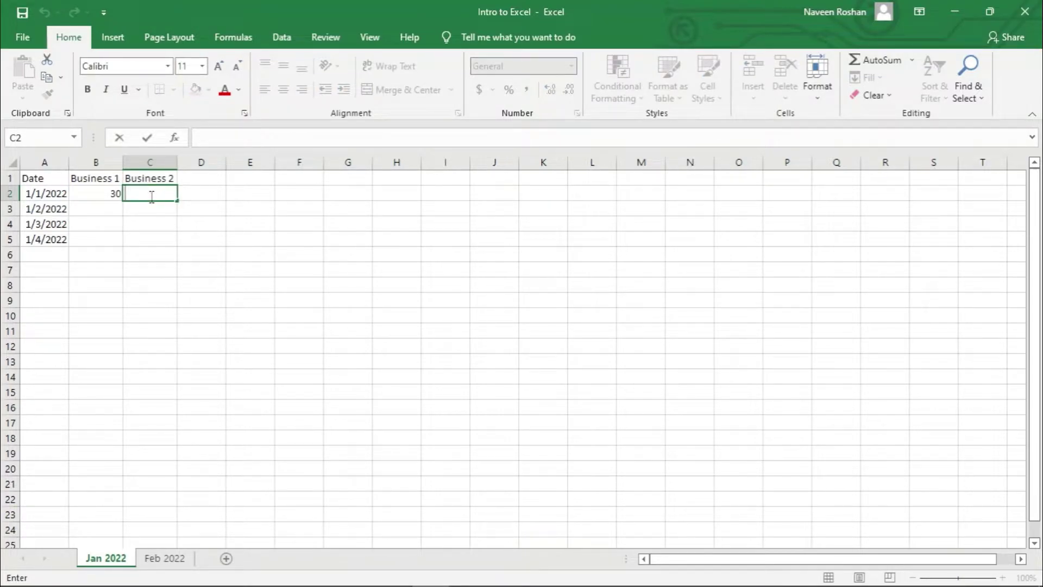
type("50")
left_click(100, 212)
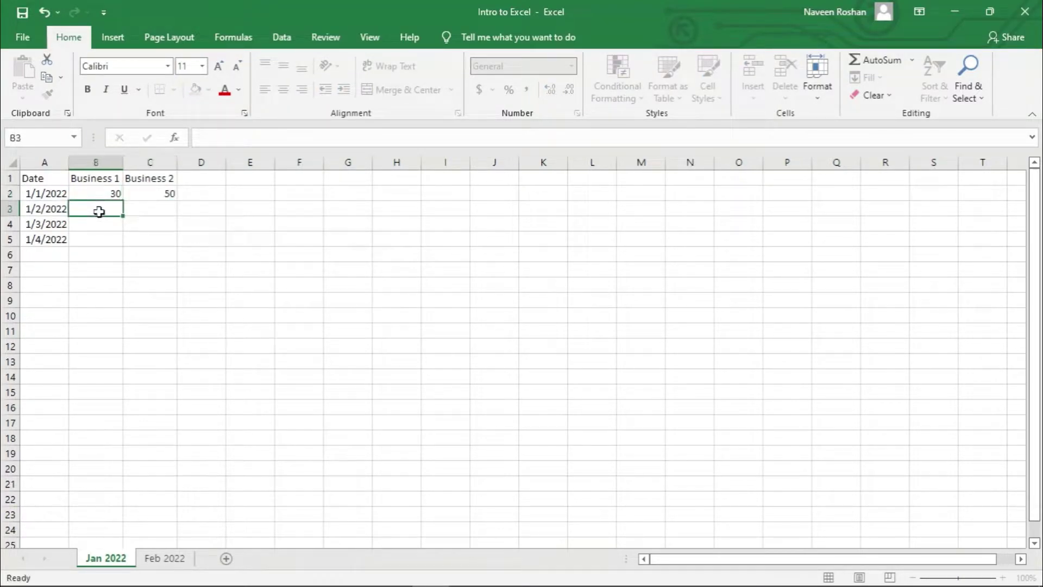
double_click(101, 211)
type("50")
left_click(161, 210)
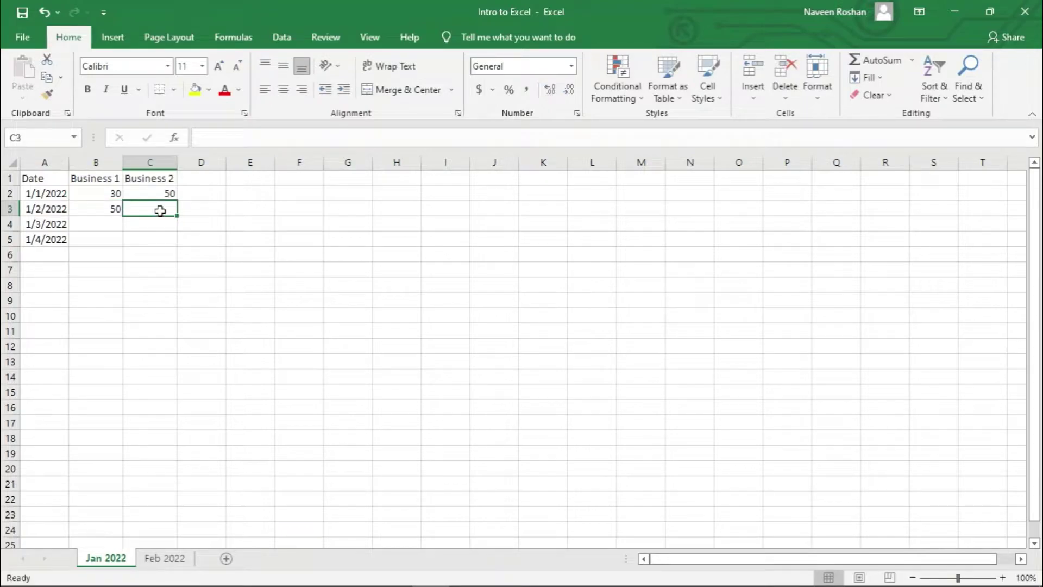
type("10")
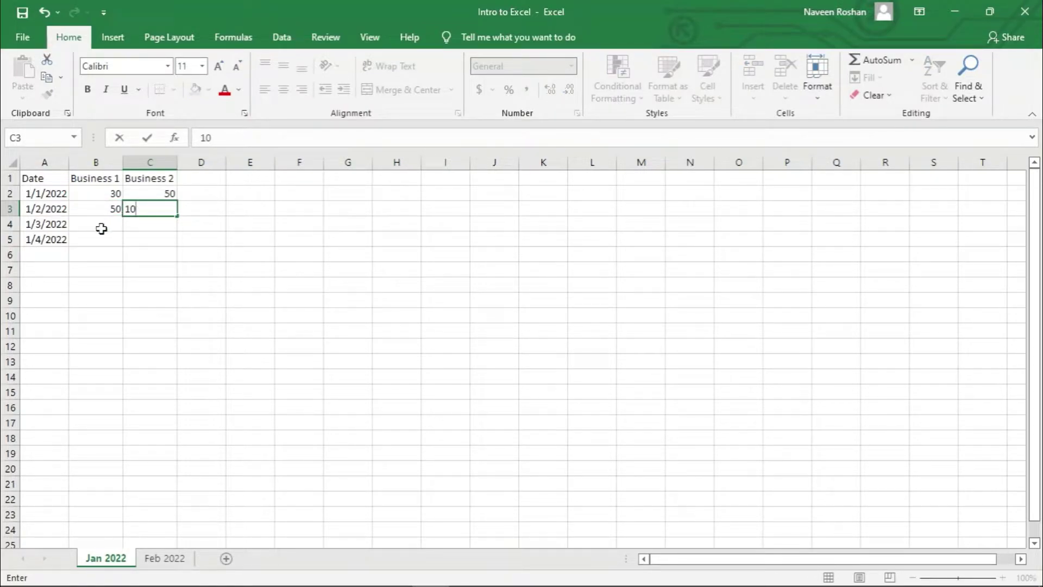
left_click(101, 228)
- Enter 100 and 30 in row 4, then 150 and 50 in row 5
double_click(101, 228)
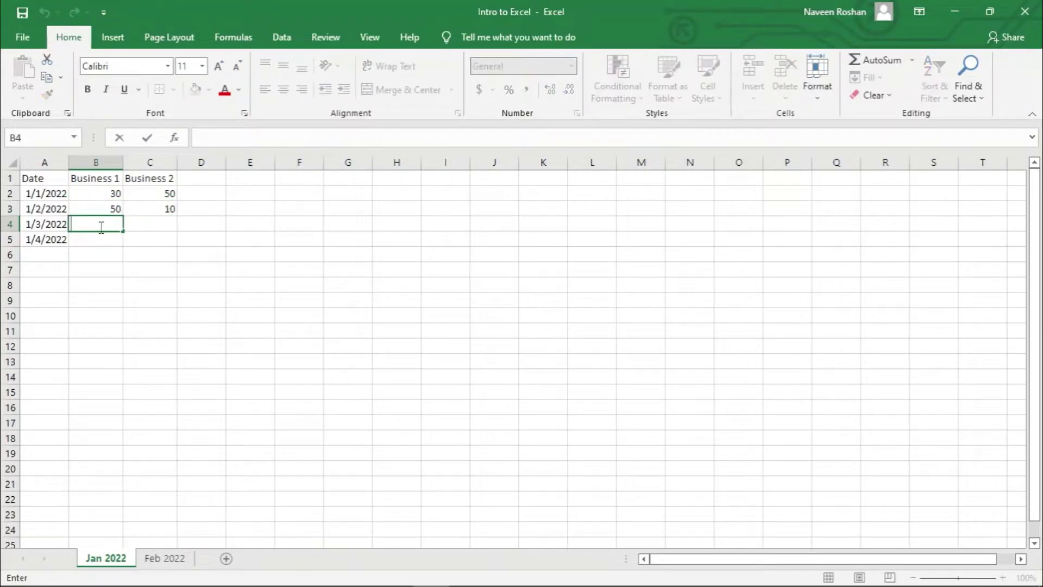
type("100")
left_click(150, 224)
double_click(150, 224)
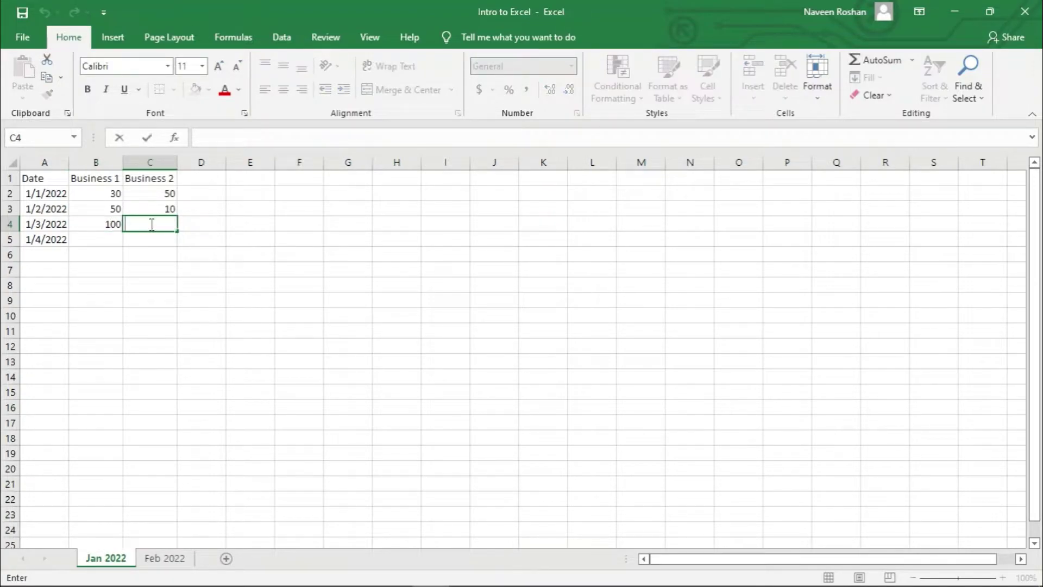
type("30")
left_click(104, 238)
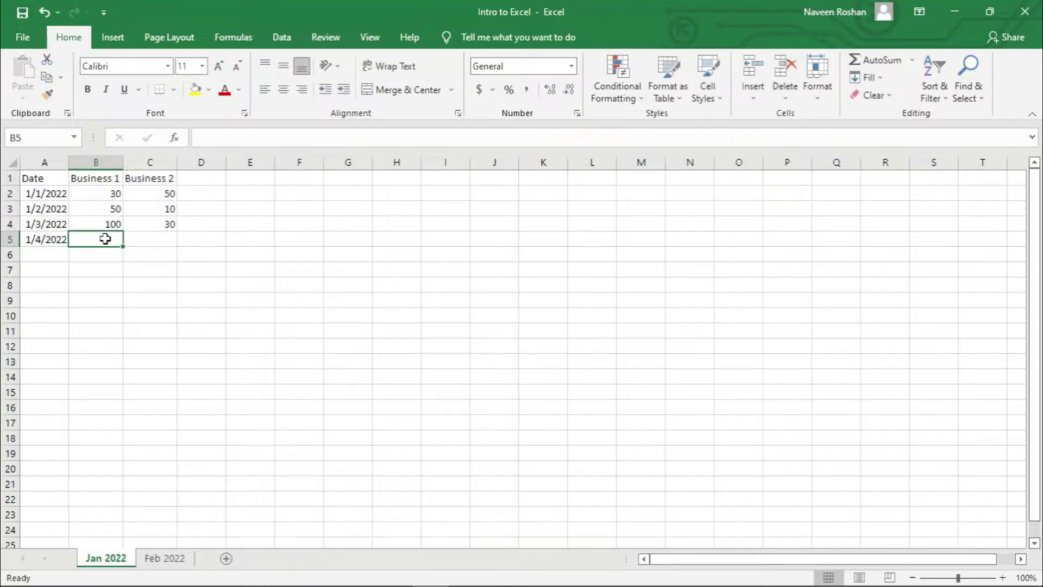
double_click(105, 239)
type("150")
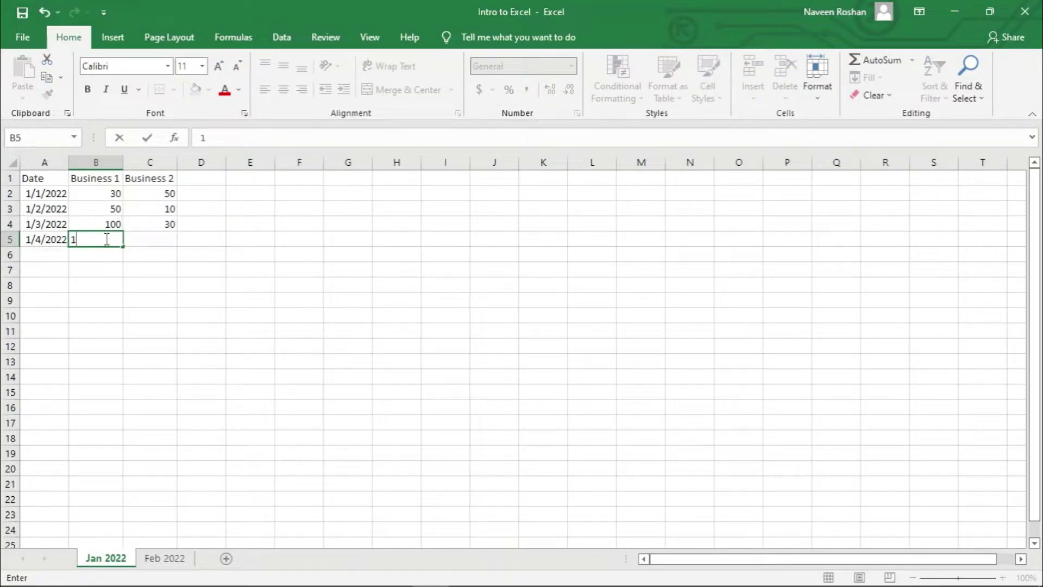
left_click(158, 239)
type("50")
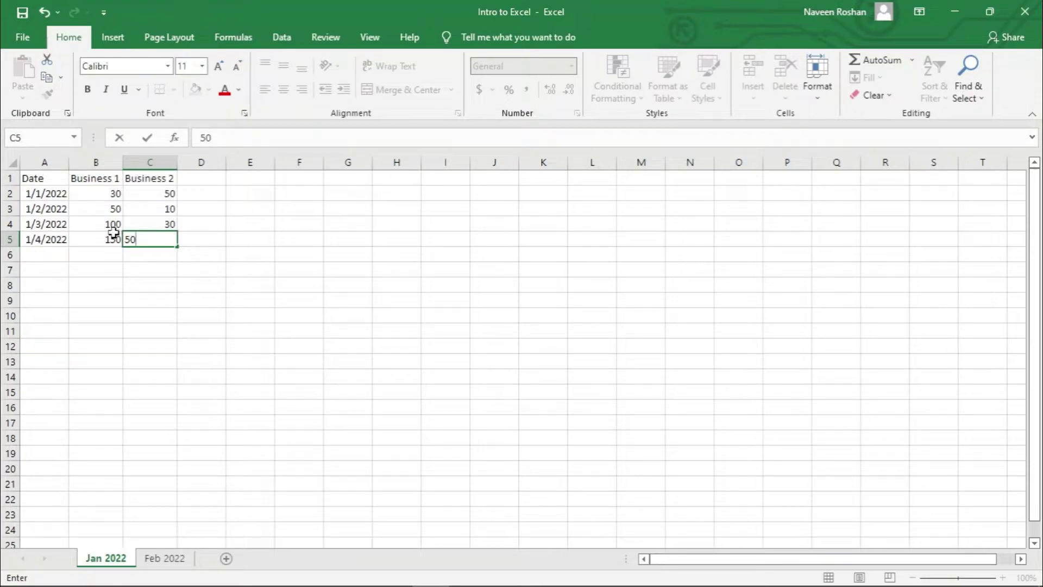
left_click(363, 238)
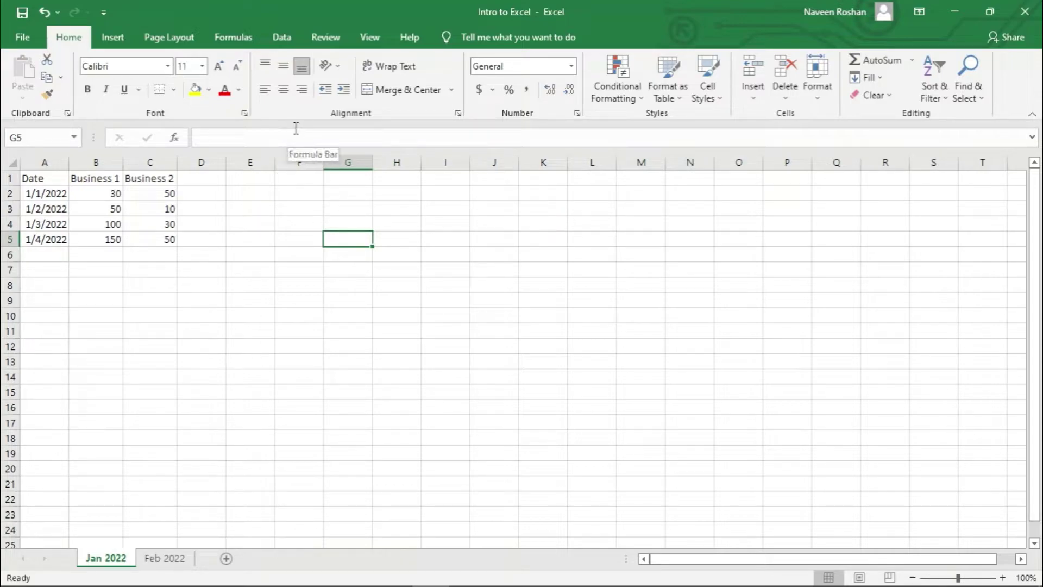
left_click(157, 239)
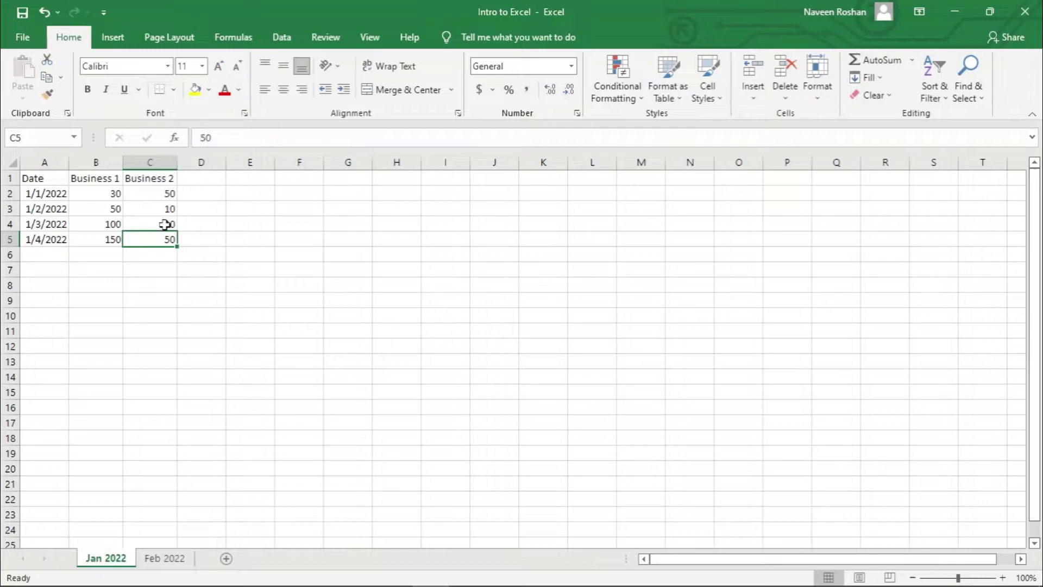
left_click(49, 243)
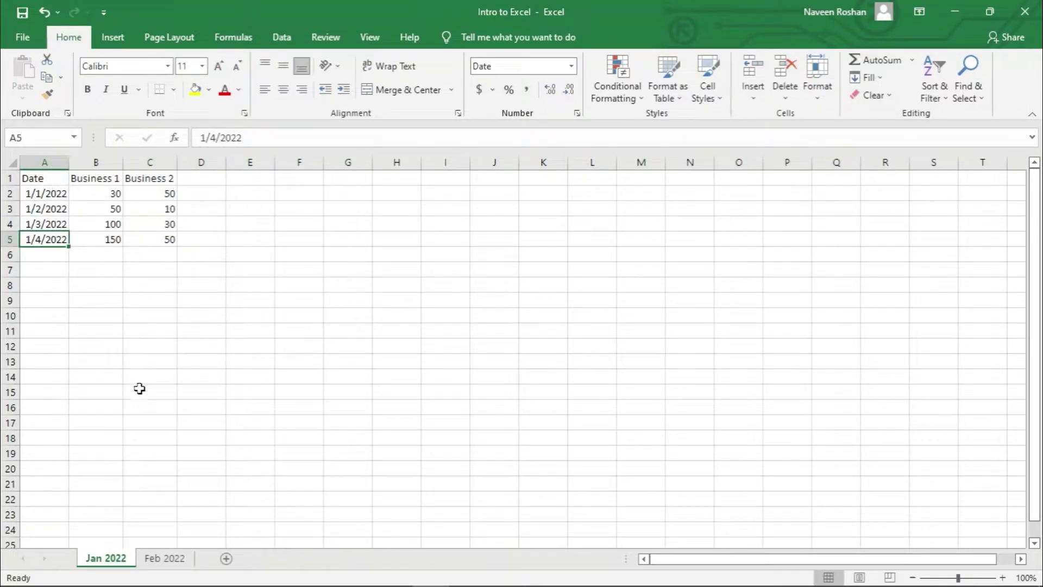
left_click(80, 528)
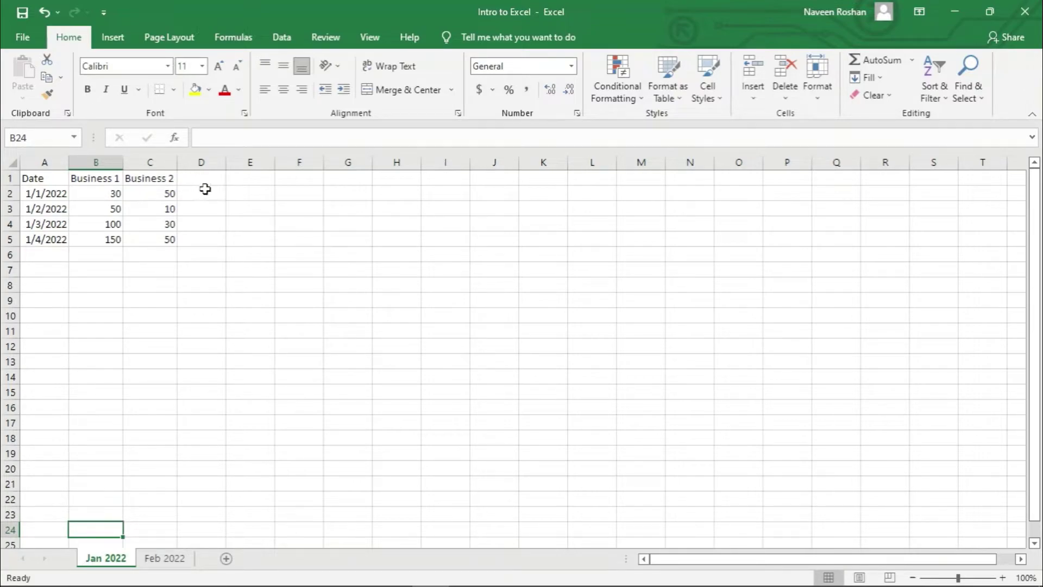
- Type the Revenue heading in D1 and open Insert Function for cell D2
left_click(205, 179)
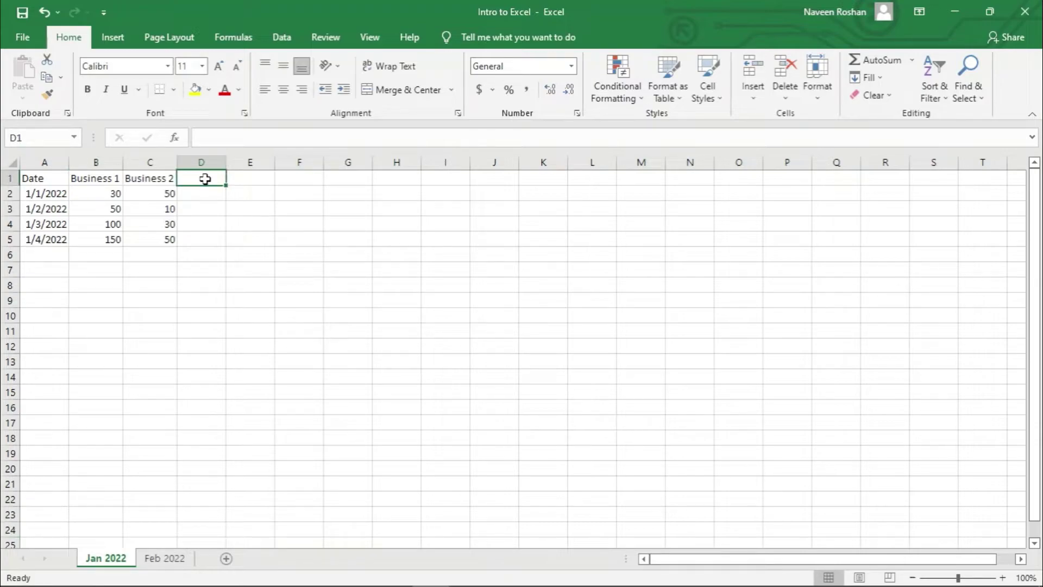
double_click(205, 180)
type("Re")
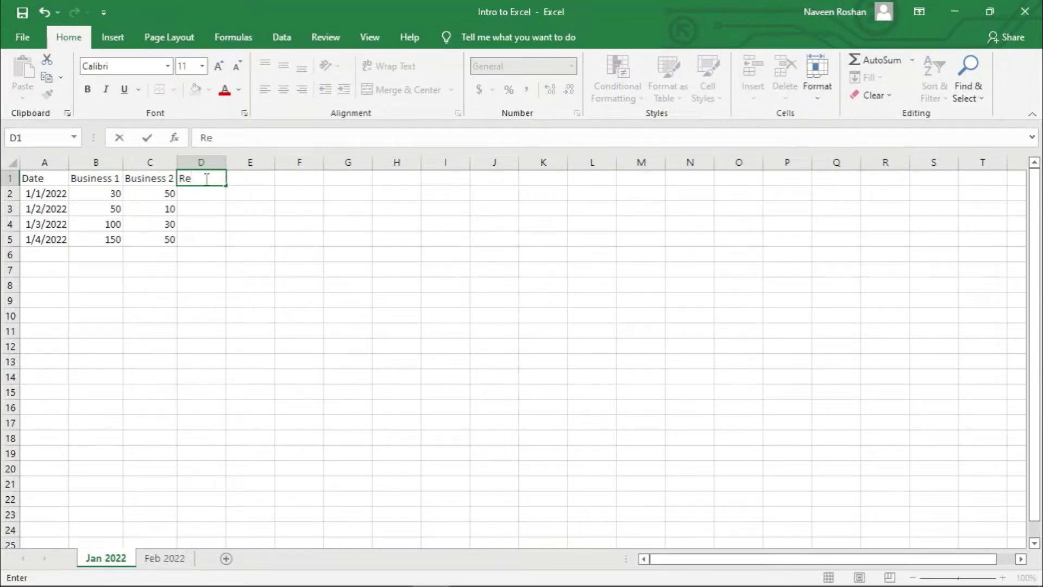
type("venue")
left_click(197, 196)
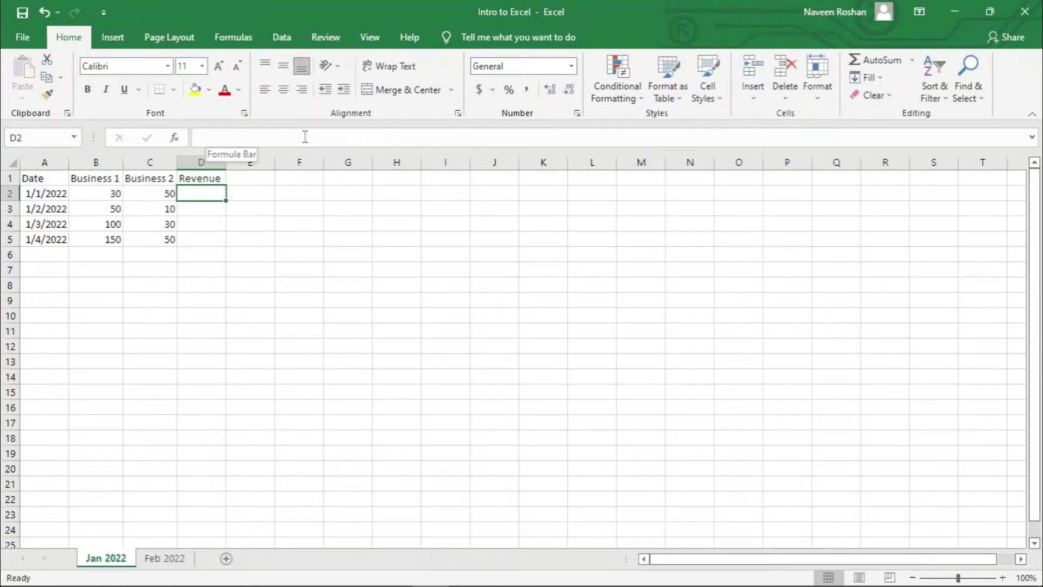
left_click(226, 41)
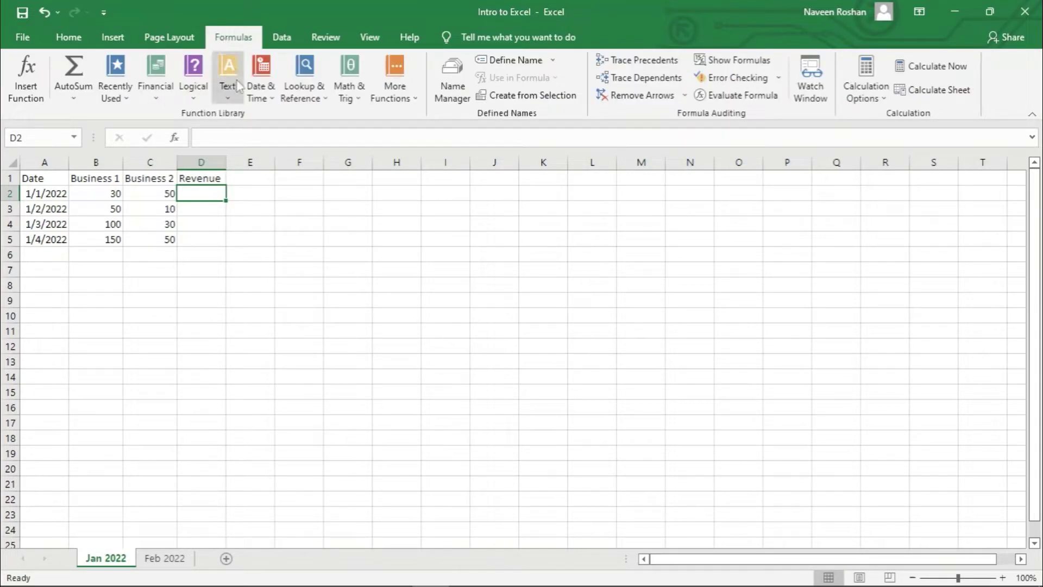
left_click(37, 91)
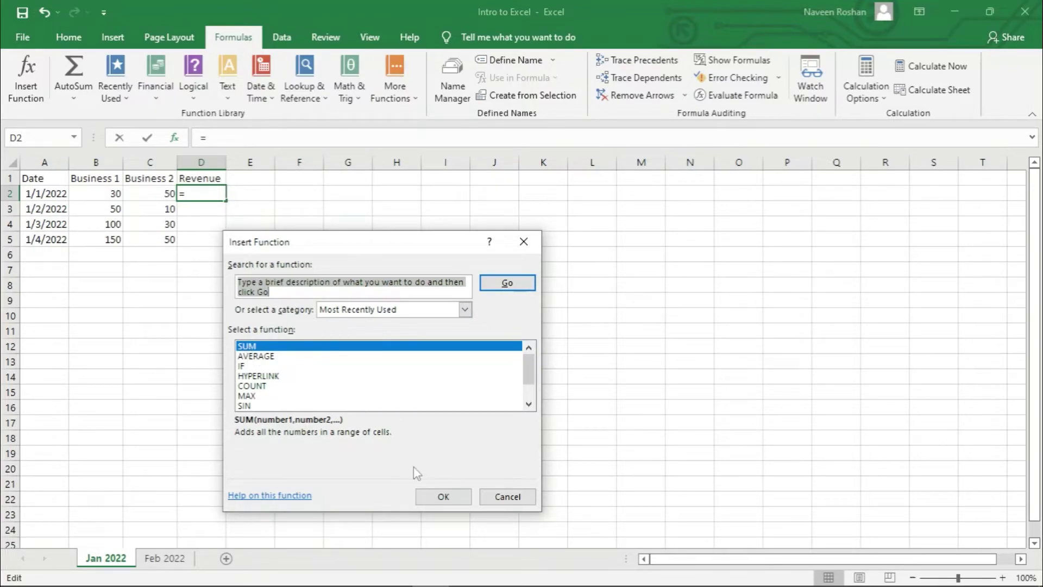
- Put =SUM(B2:C2) in D2 and fill it down to D5, giving 80, 60, 130, 200
left_click(441, 497)
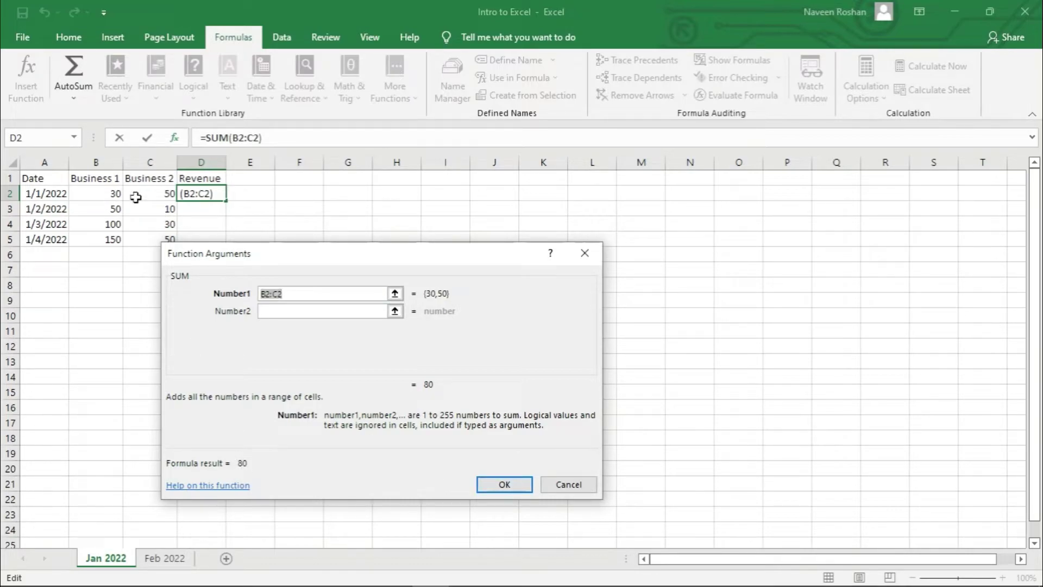
left_click(499, 480)
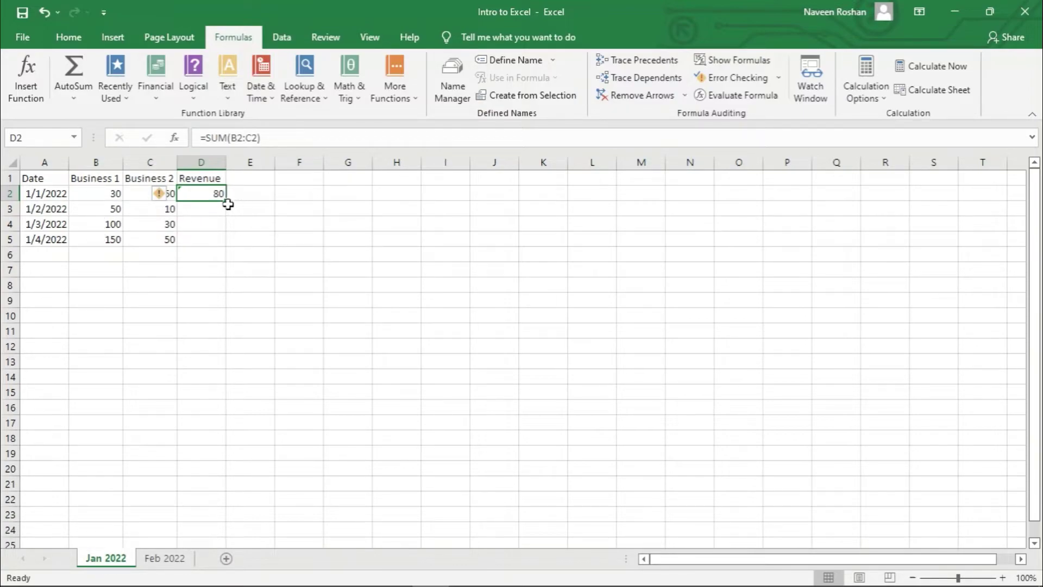
left_click_drag(227, 202, 221, 242)
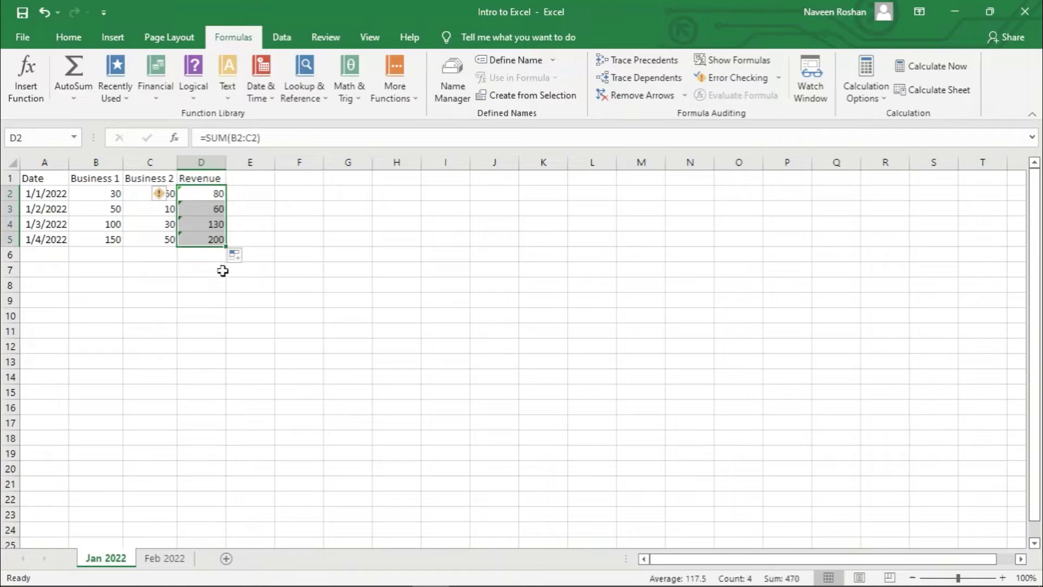
left_click(207, 254)
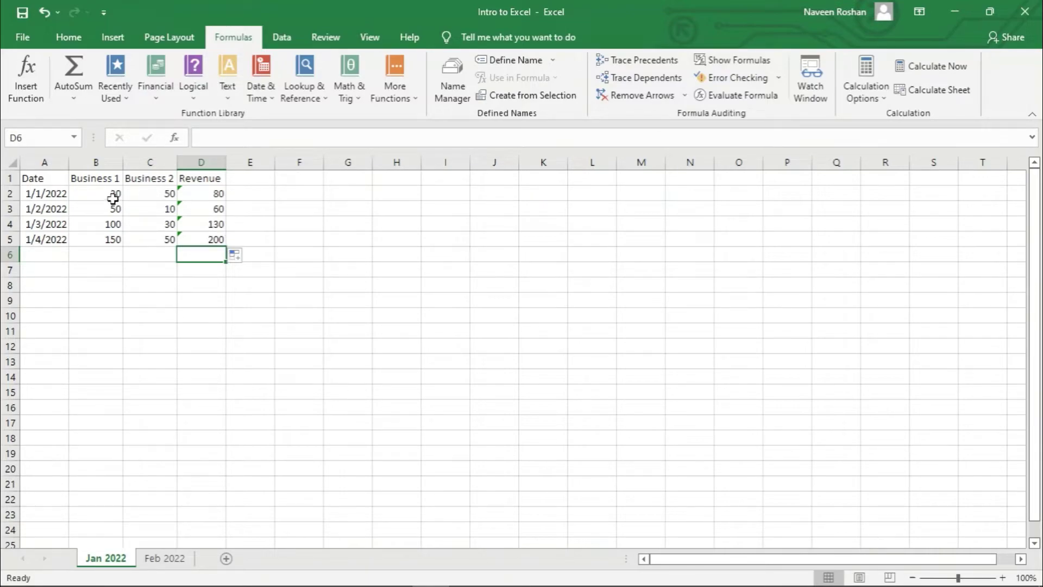
left_click(197, 197)
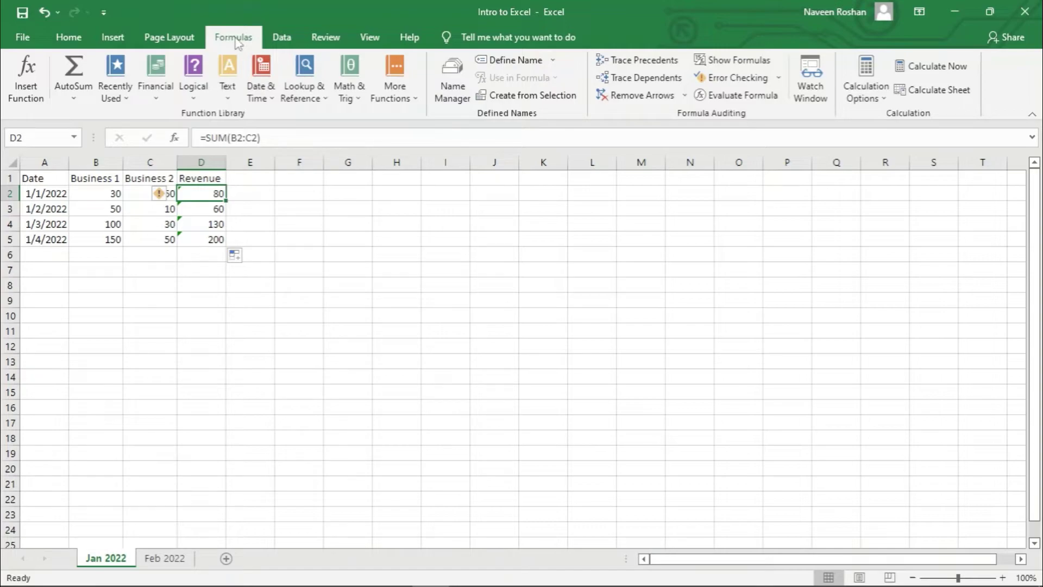
- Check the Calculation Options menu, leaving recalculation unchanged
left_click(881, 99)
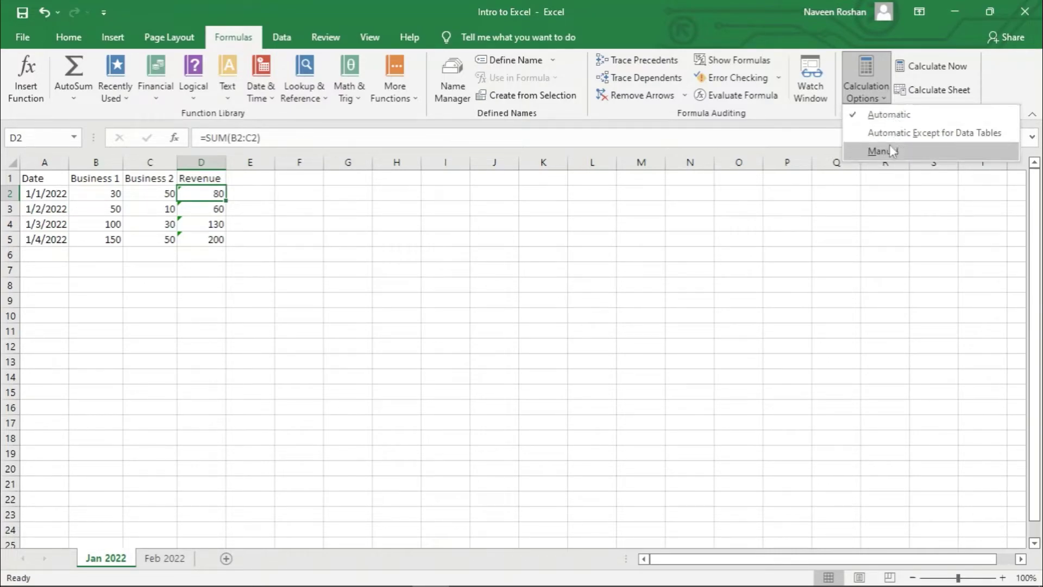
left_click(234, 194)
left_click(248, 180)
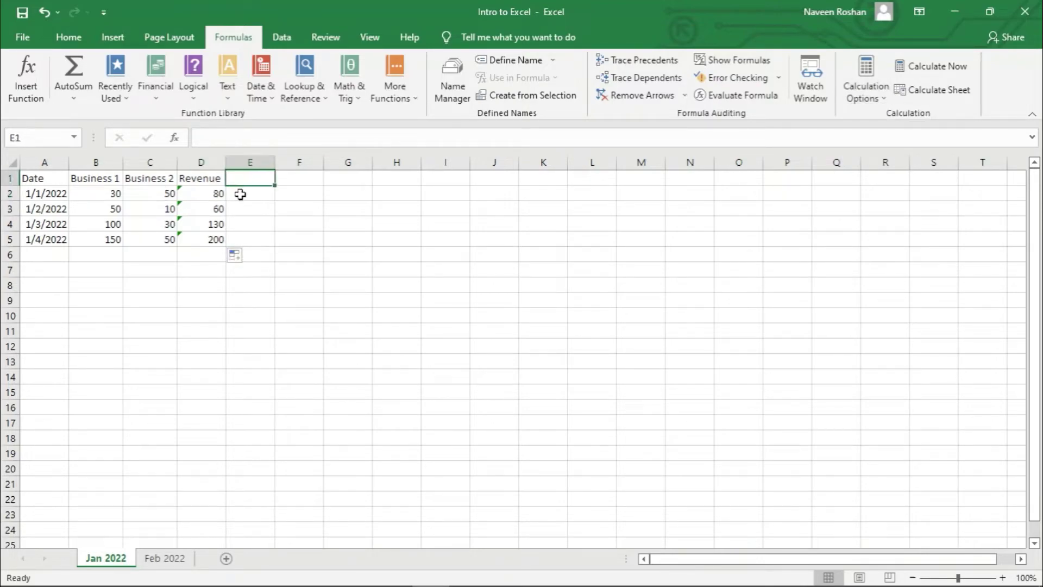
- Change B2 from 30 to 33 and confirm D2 recalculates to 83 with automatic calculation
left_click(114, 193)
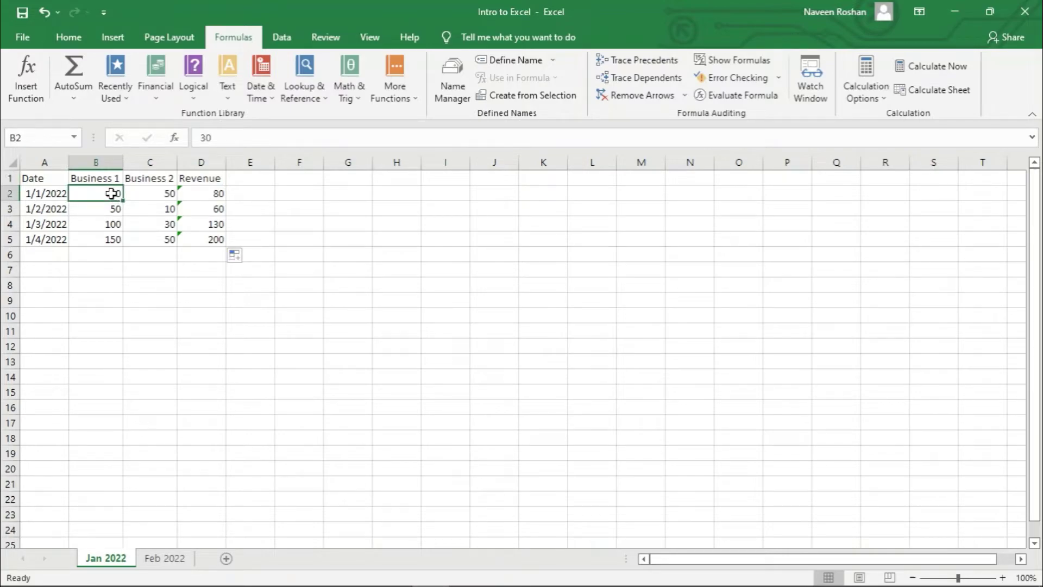
double_click(116, 194)
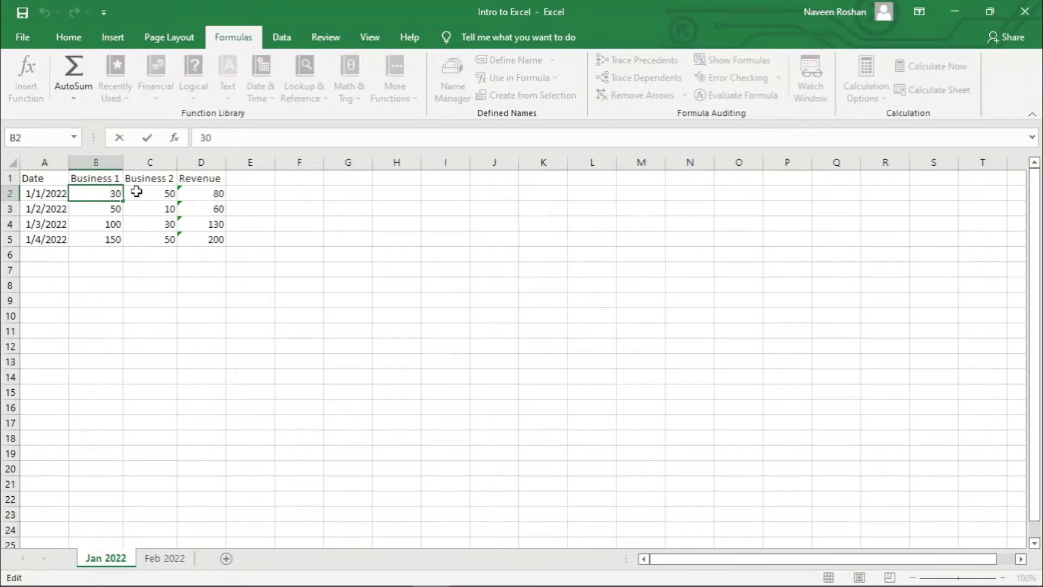
key("BackSpace")
left_click(263, 194)
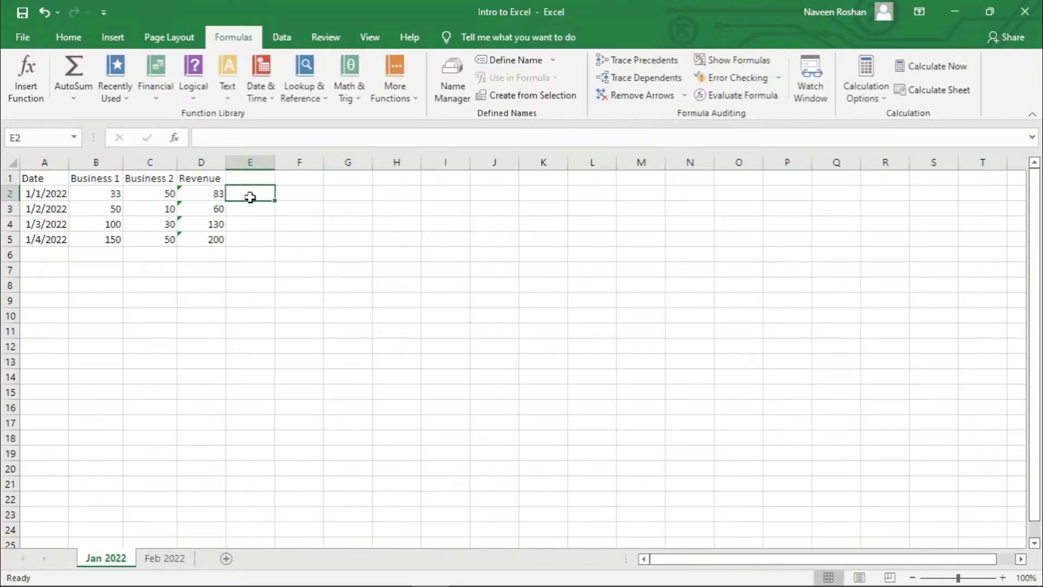
left_click(213, 194)
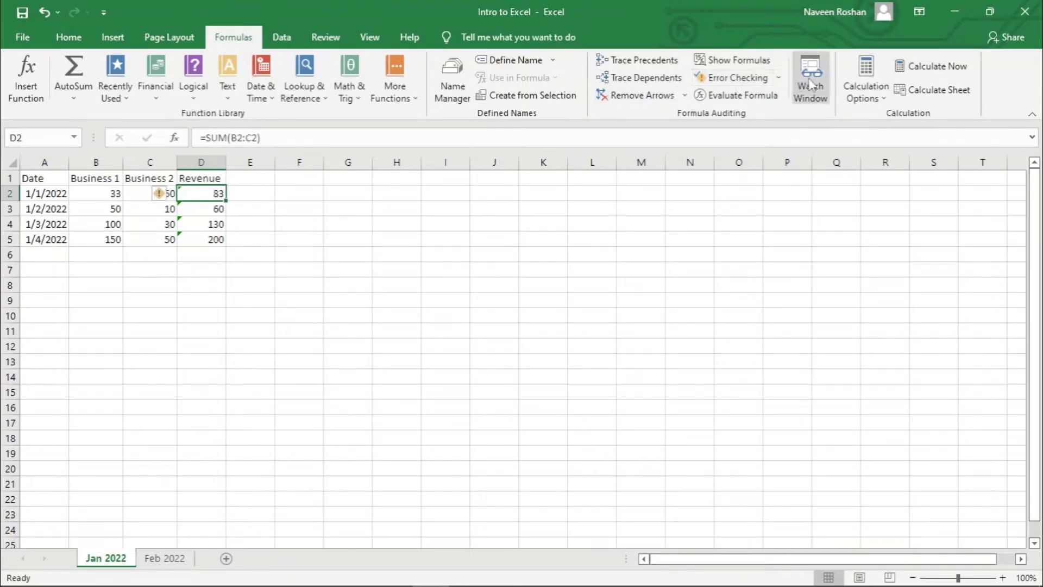
left_click(866, 91)
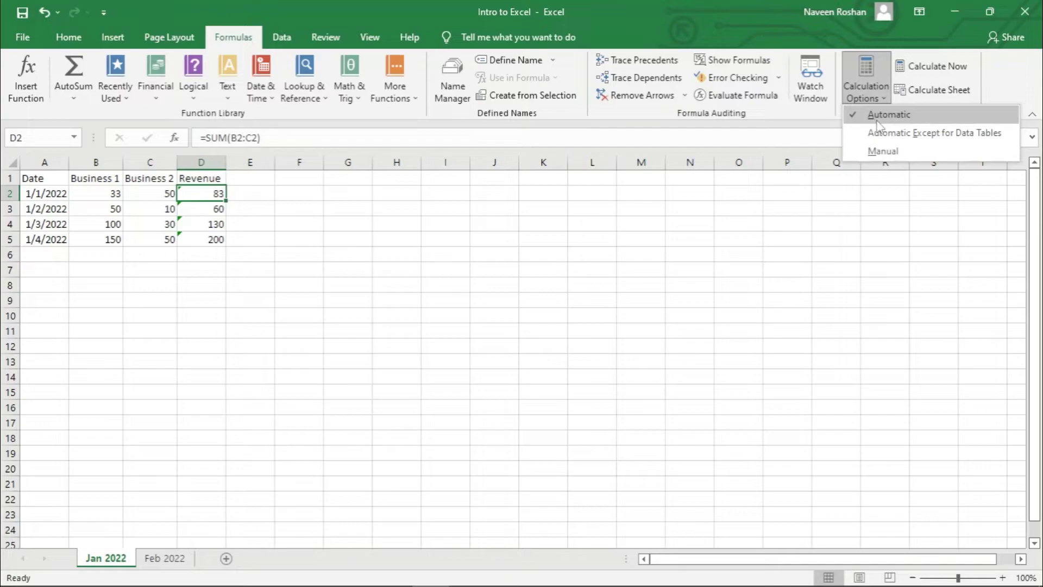
left_click(248, 177)
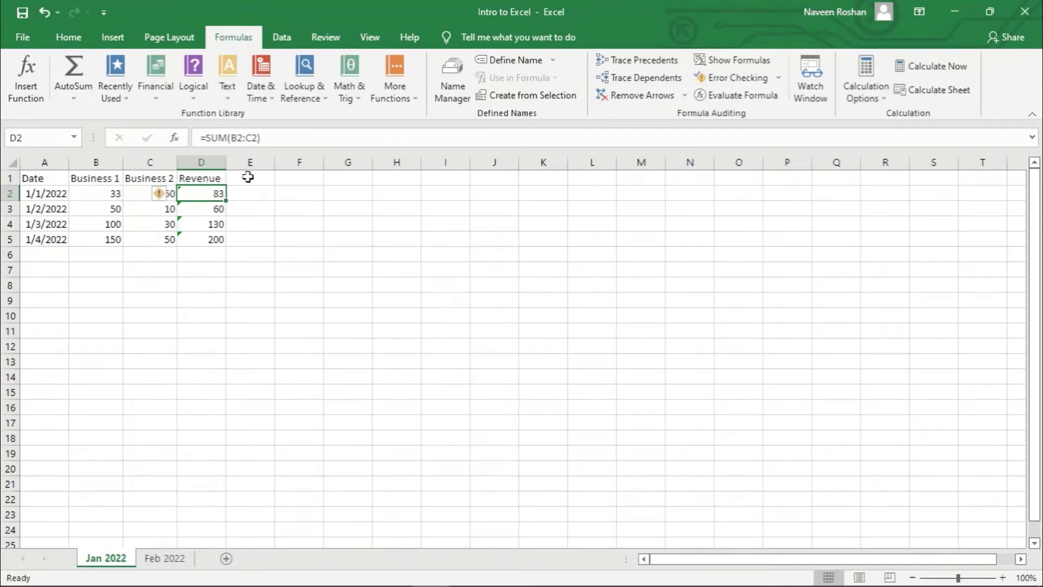
left_click(249, 180)
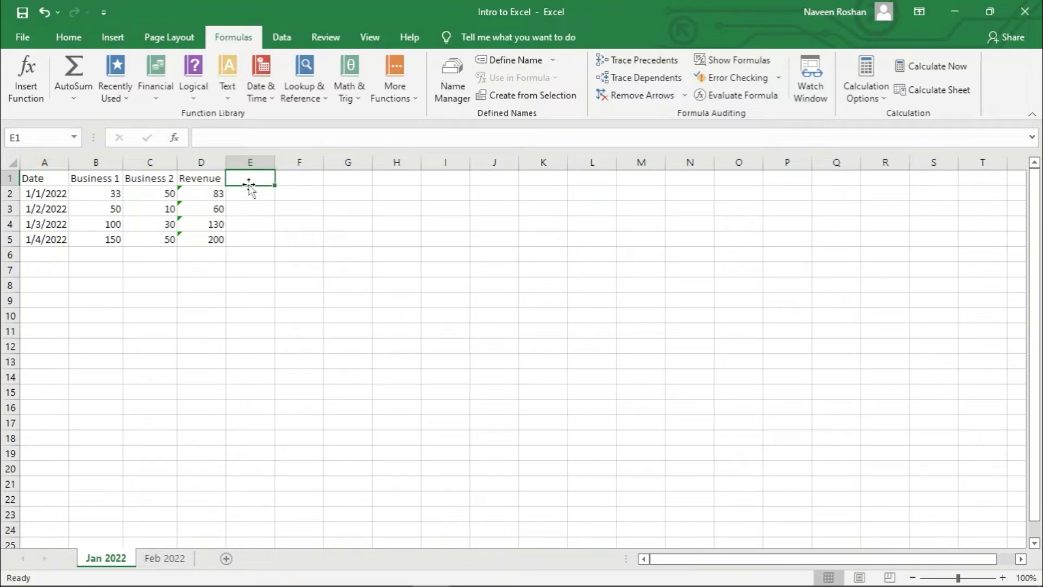
- Type the Expenses header in E1, with 40 in E2 and 30 in E3
double_click(247, 179)
type("Ex")
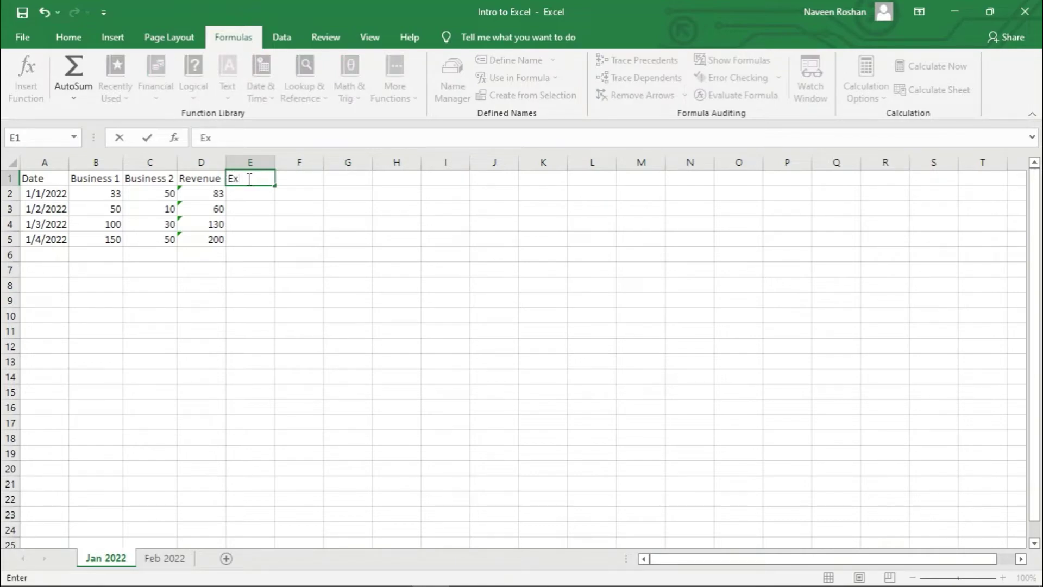
type("penses")
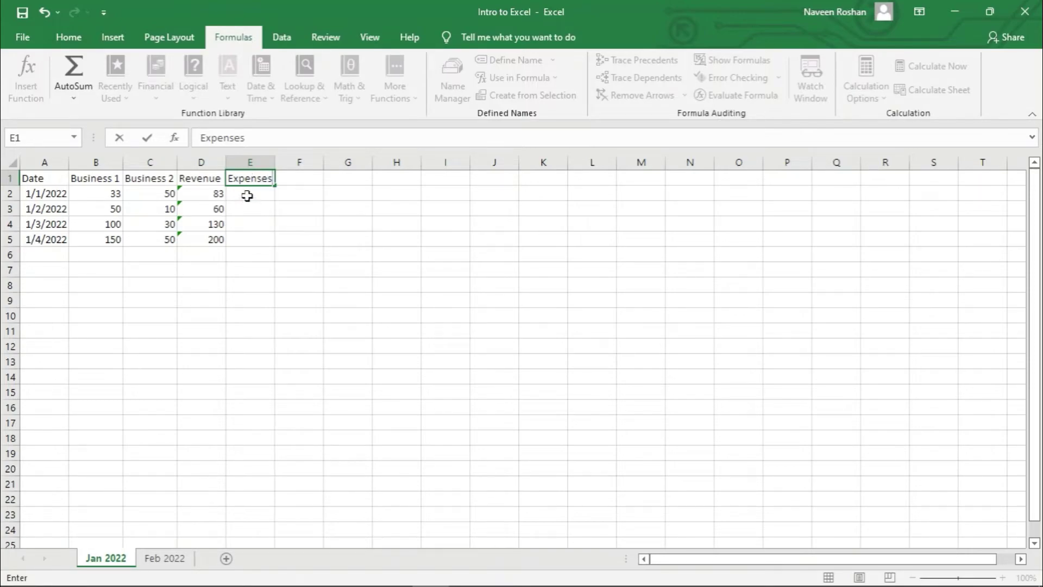
key("Return")
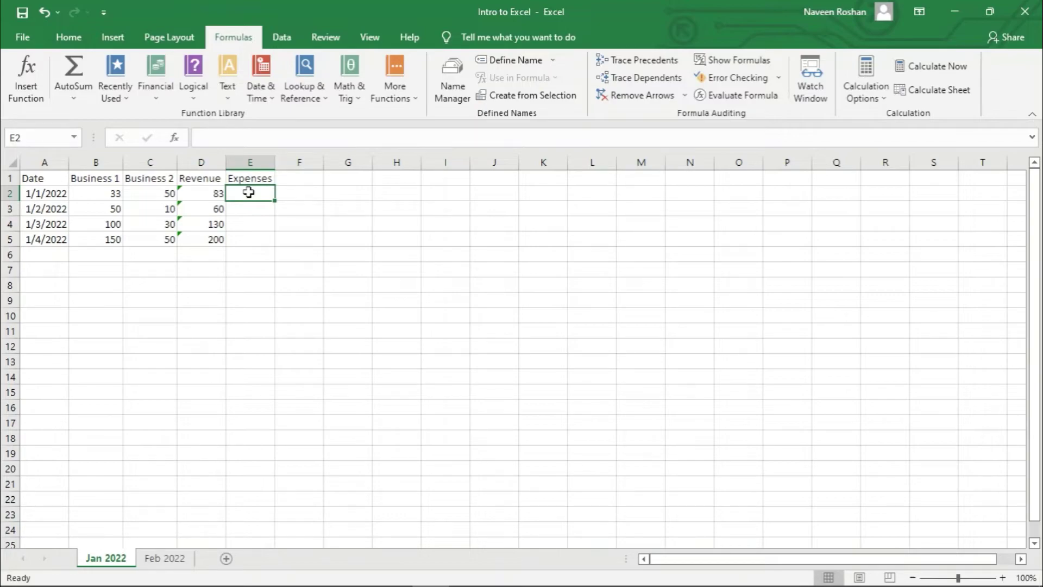
type("40")
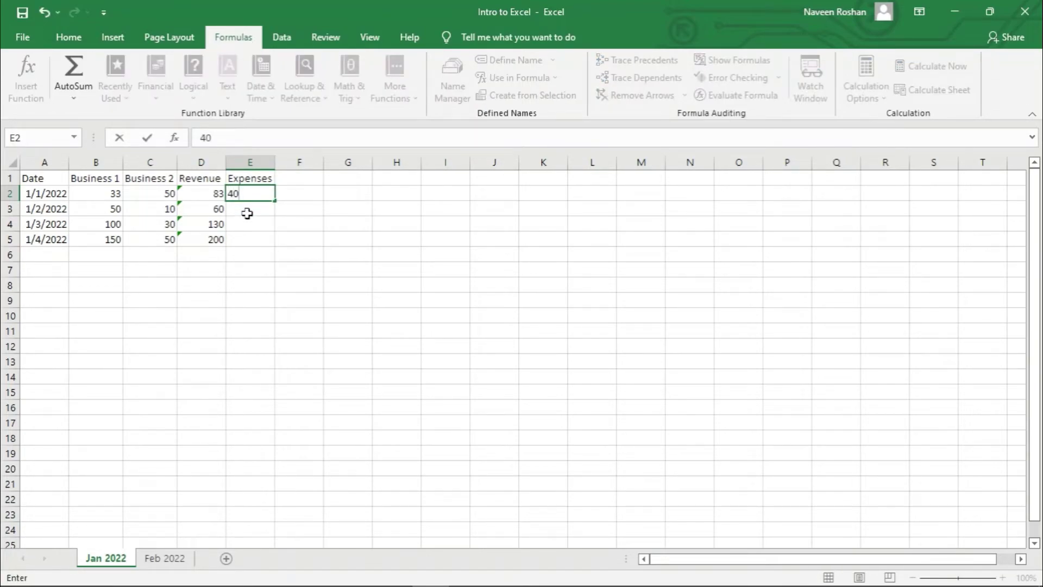
left_click(247, 211)
double_click(247, 210)
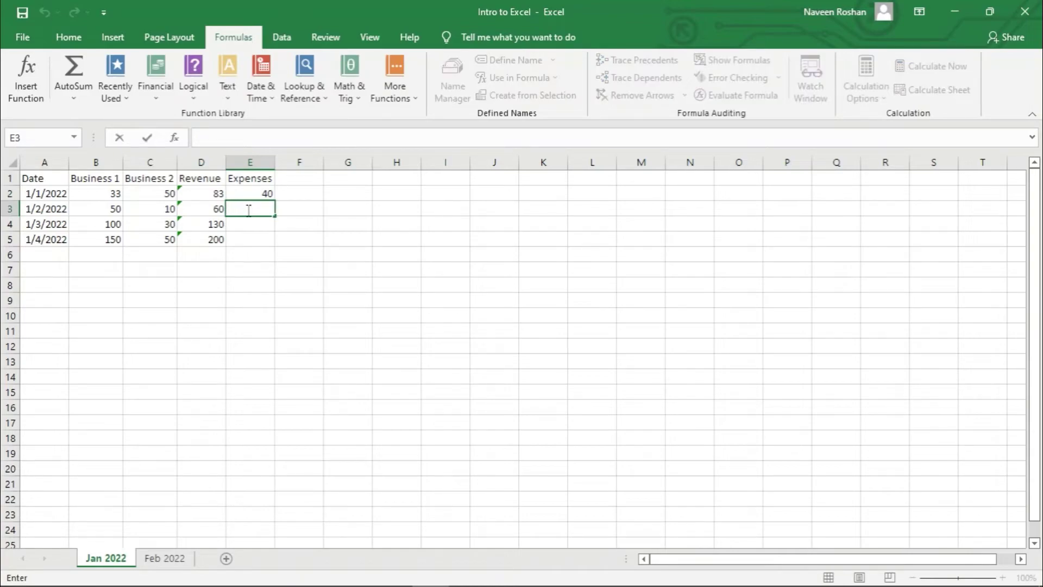
type("30")
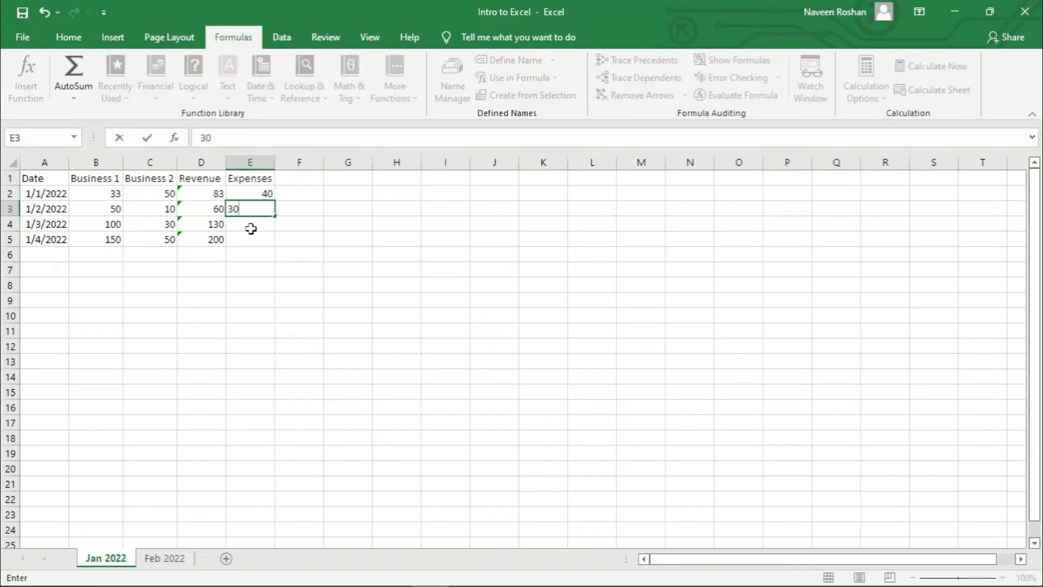
left_click(250, 227)
- Correct E3 to 40, then enter 40 in E4 and 30 in E5
left_click(269, 208)
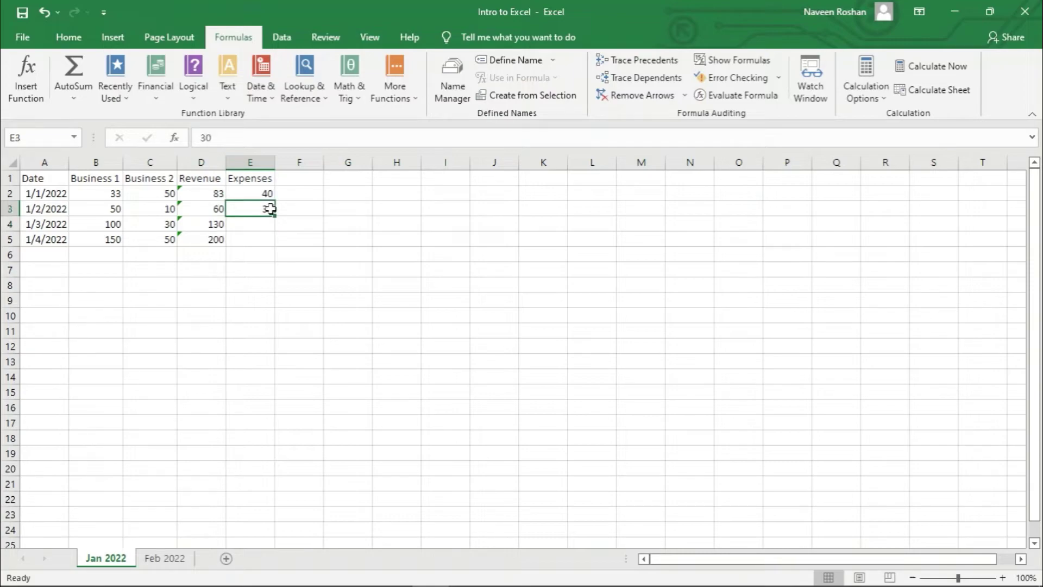
double_click(268, 208)
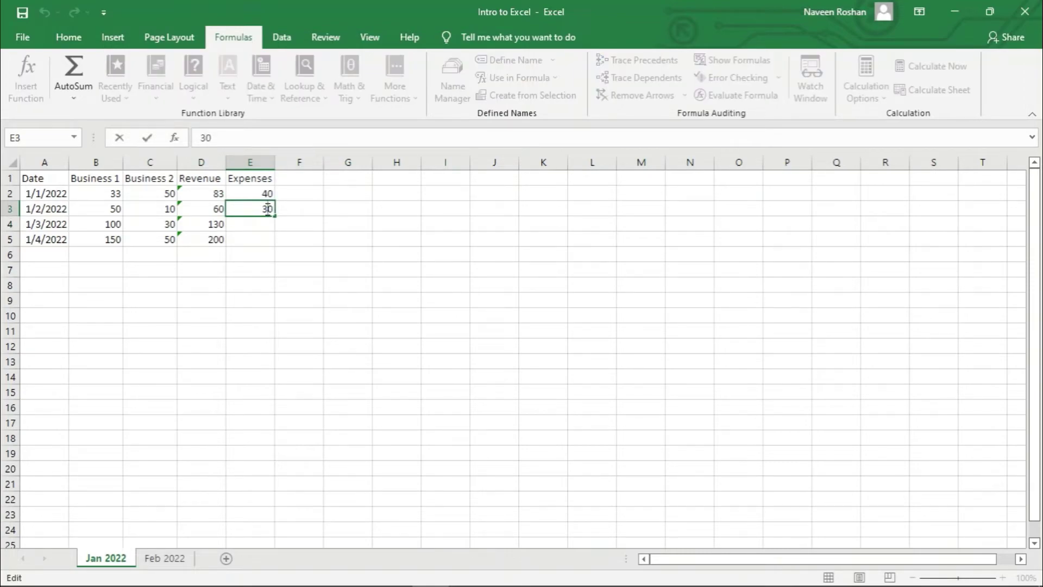
key("BackSpace")
type("4")
left_click(256, 227)
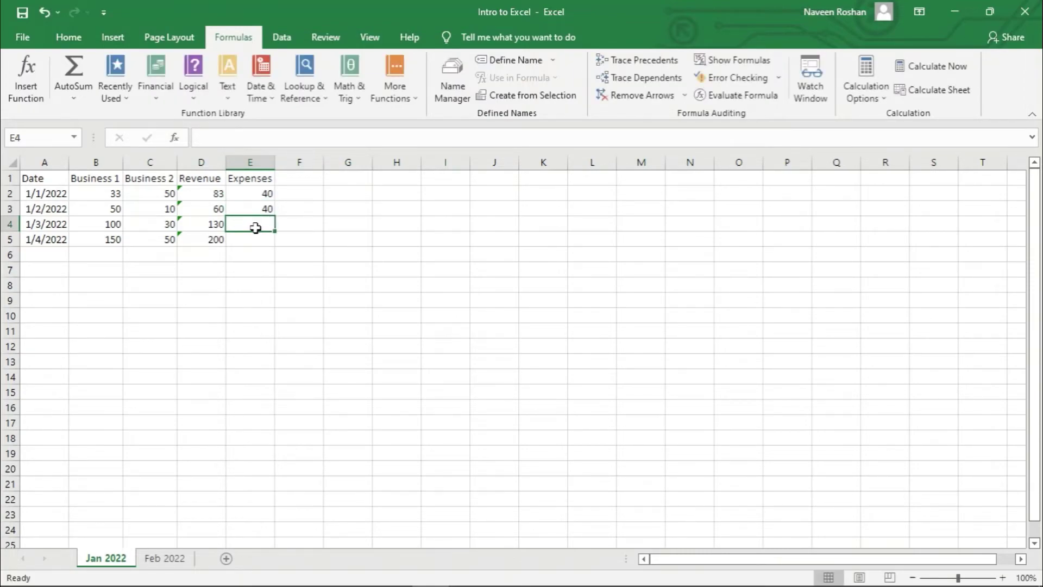
type("40")
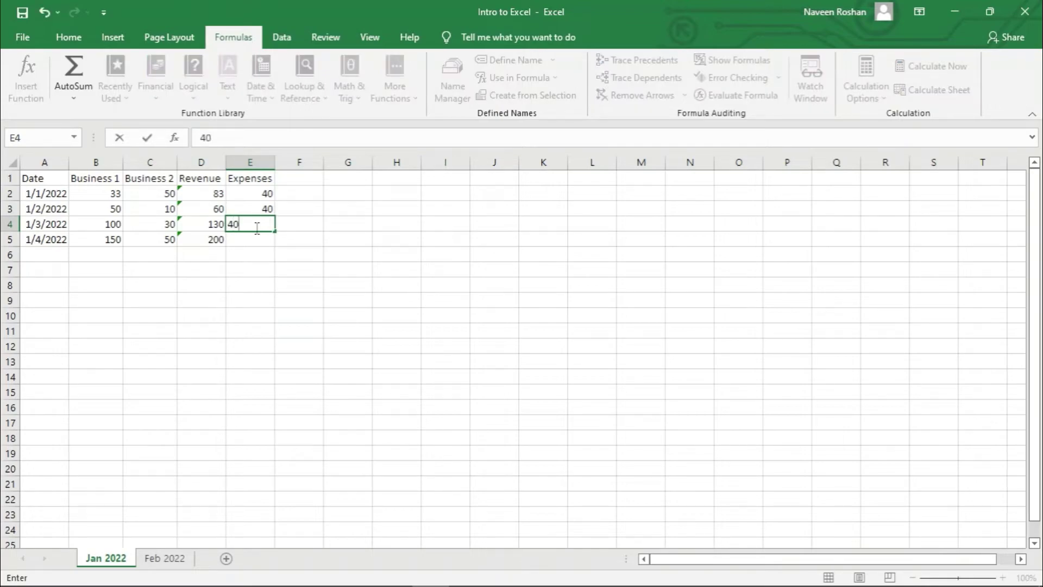
left_click(251, 239)
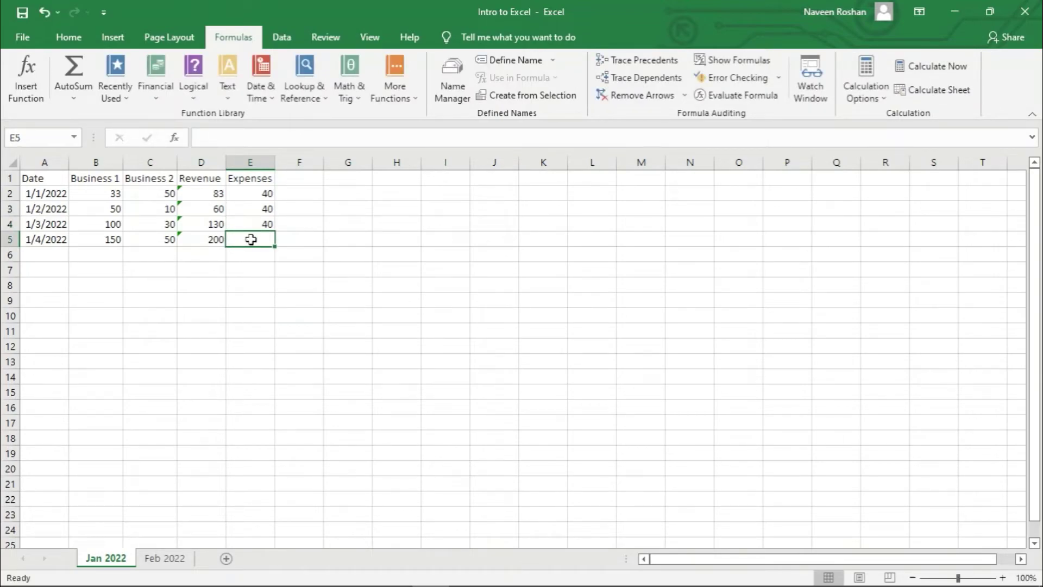
type("30")
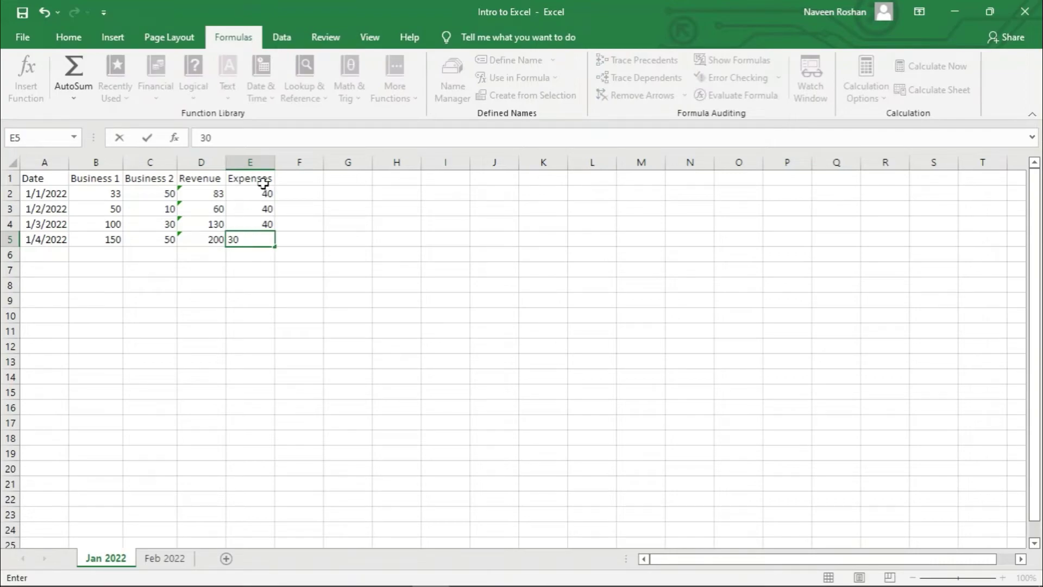
left_click(299, 179)
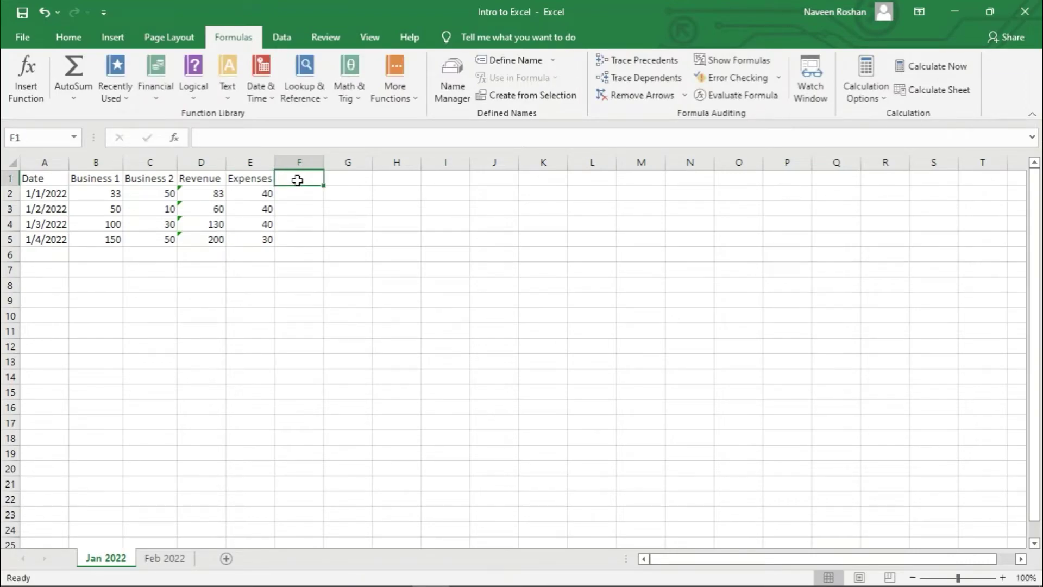
- Type the Profit header in F1 and enter =D2-E2 in F2, giving 43
type("Pr")
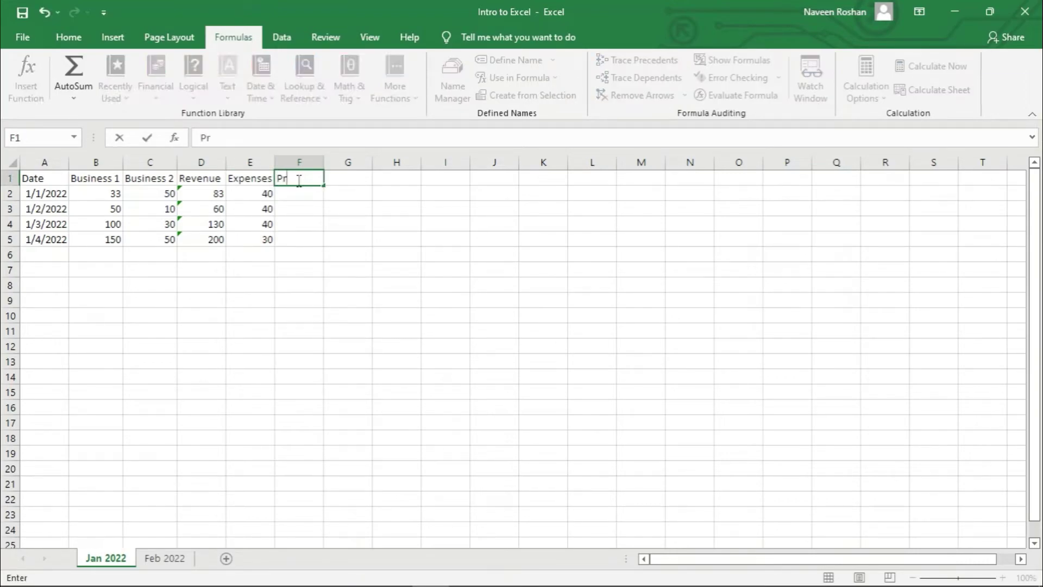
type("ofit")
left_click(308, 192)
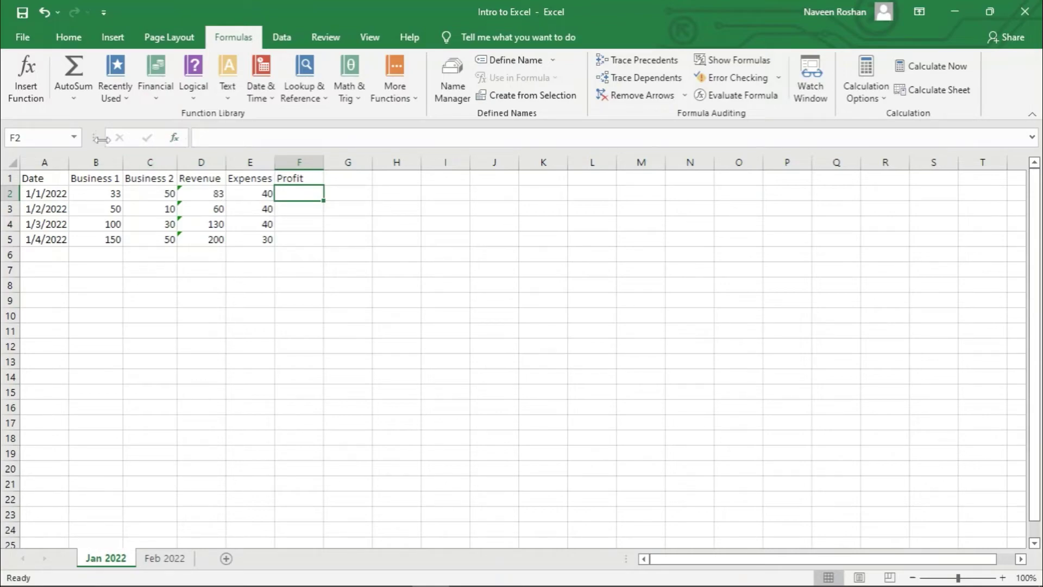
left_click(210, 135)
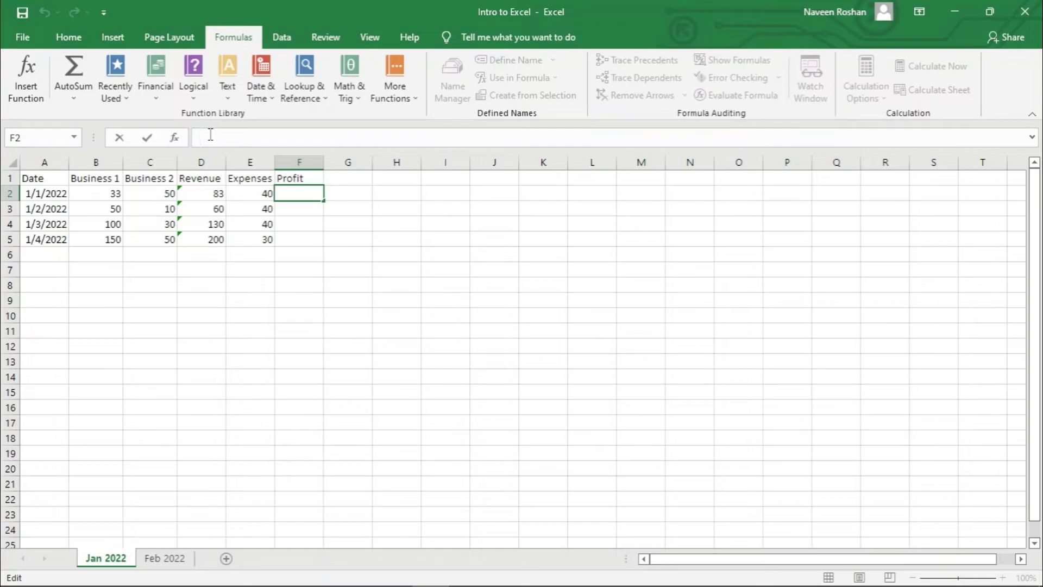
type("=")
type("D2-")
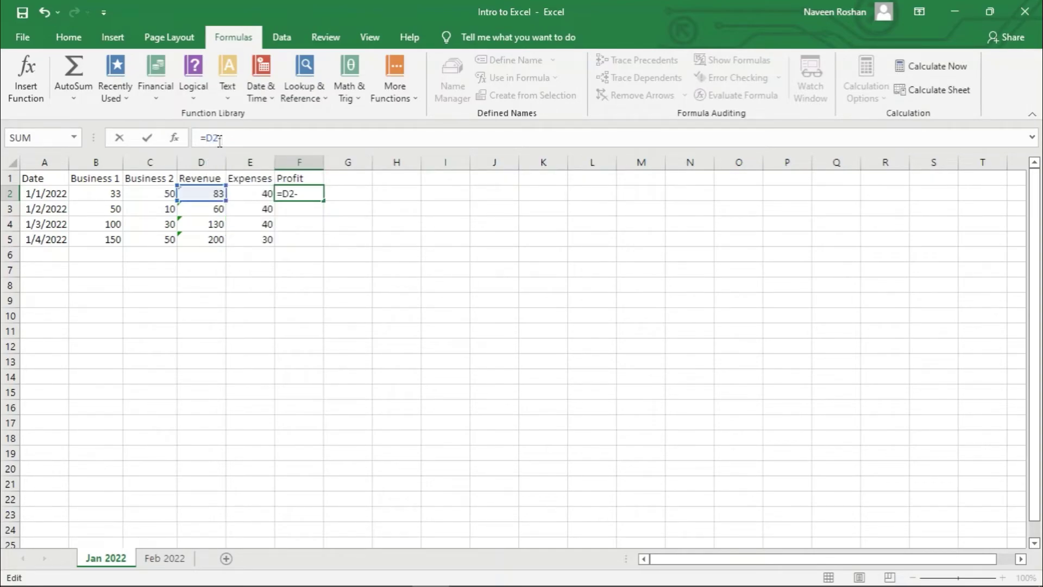
type("E2")
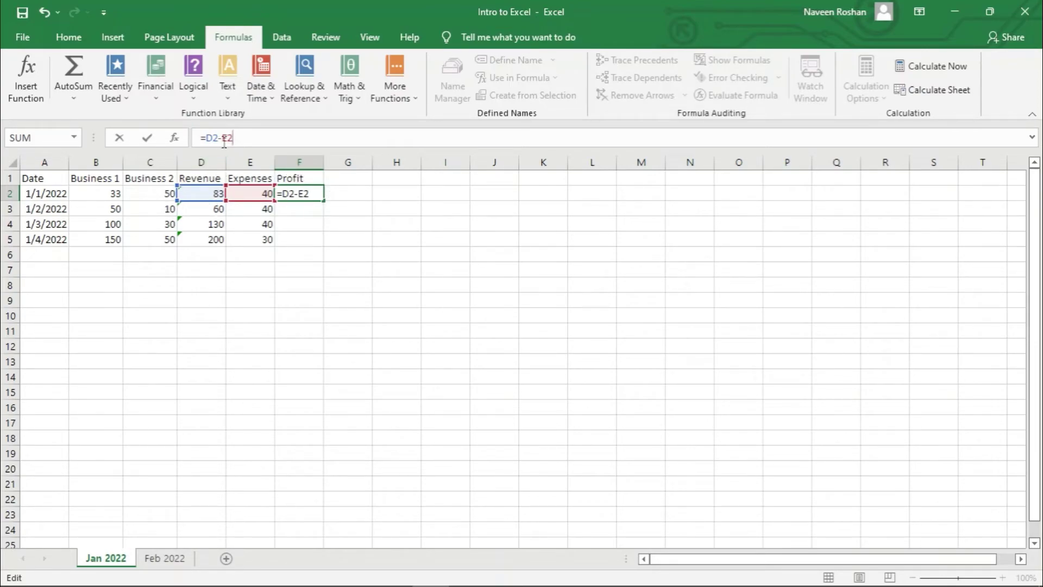
left_click(146, 138)
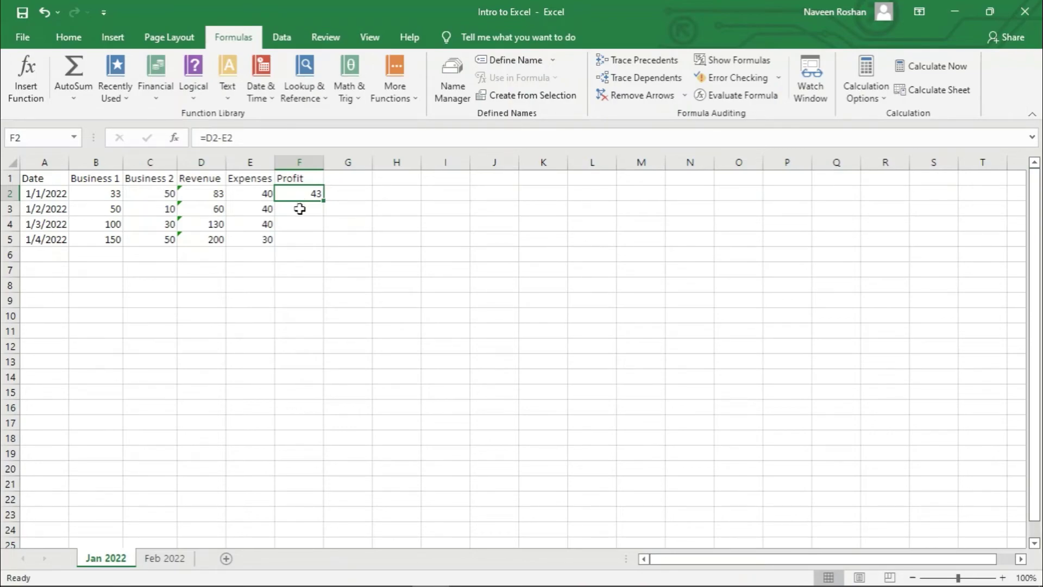
- Fill the =D2-E2 formula down to F5, showing 43, 20, 90 and 170
left_click_drag(324, 200, 326, 242)
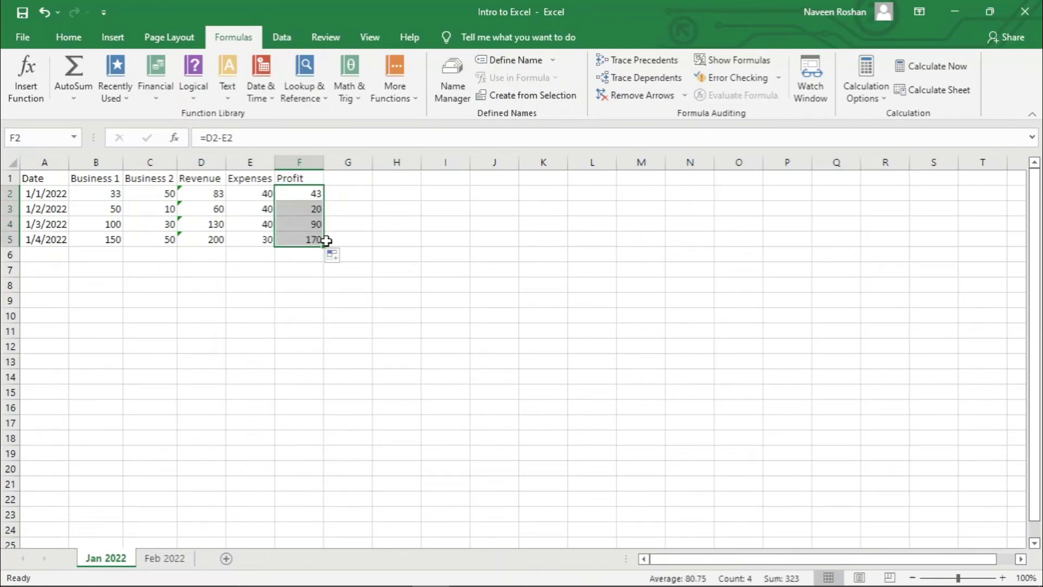
left_click(343, 205)
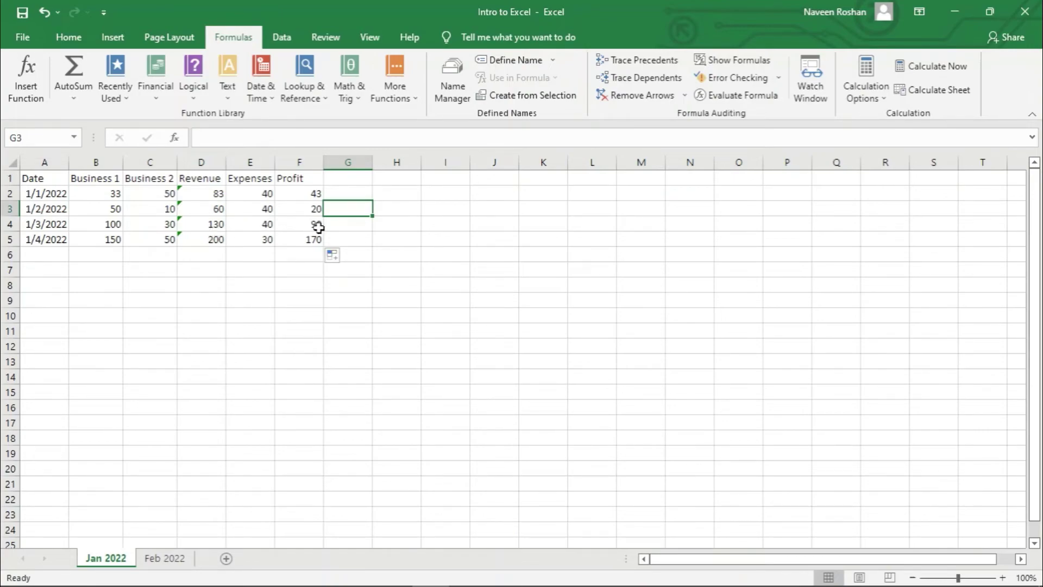
left_click(347, 235)
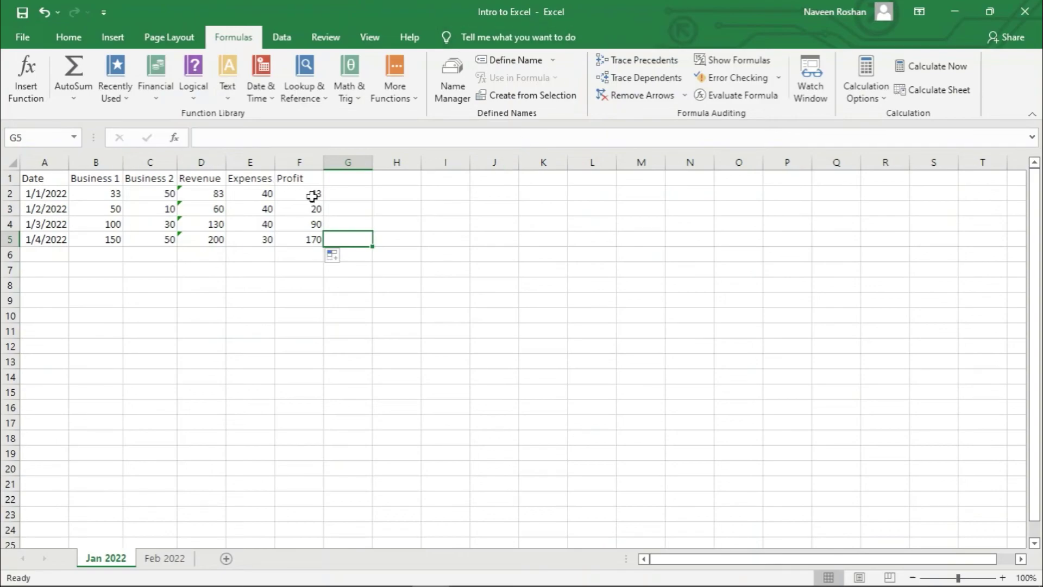
- Save the Intro to Excel workbook from the Quick Access Toolbar
left_click(24, 12)
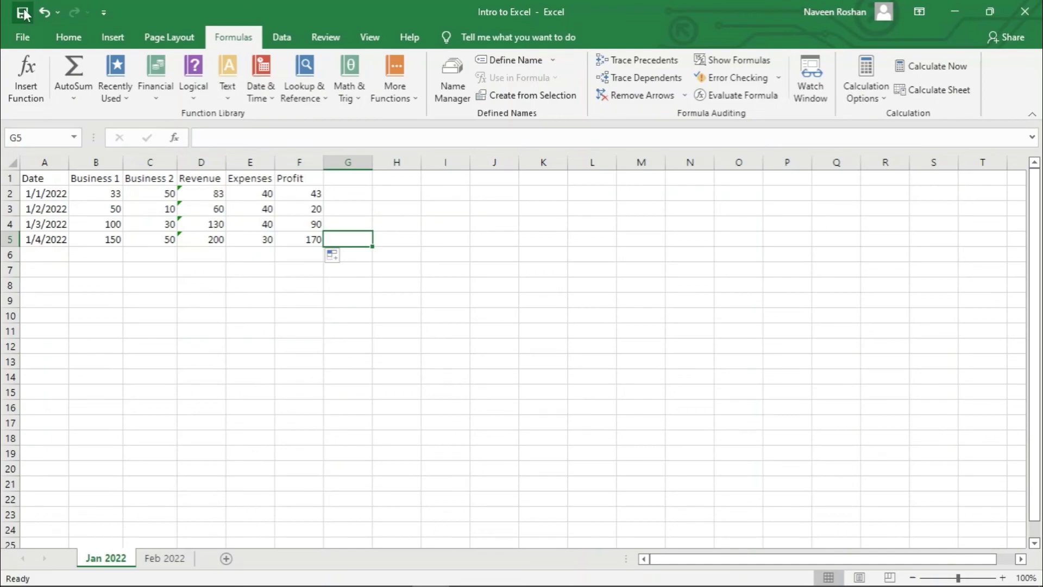